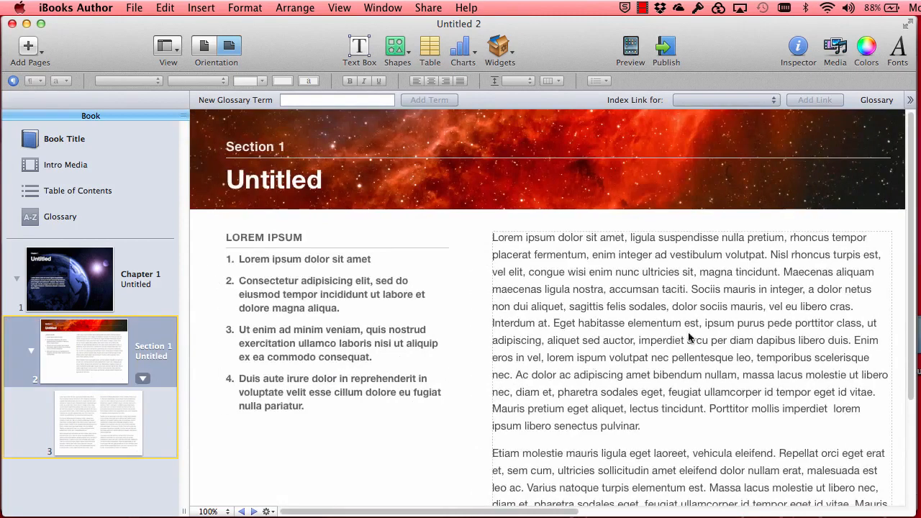
- Add a new section to Chapter 1 using the Section Text layout and display it
scroll(650, 374, down, 3)
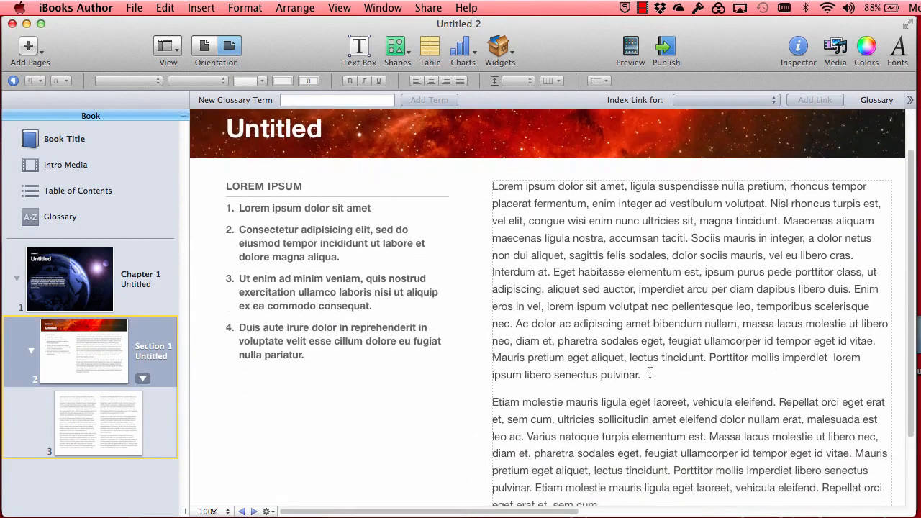
scroll(650, 373, right, 2)
scroll(650, 374, up, 4)
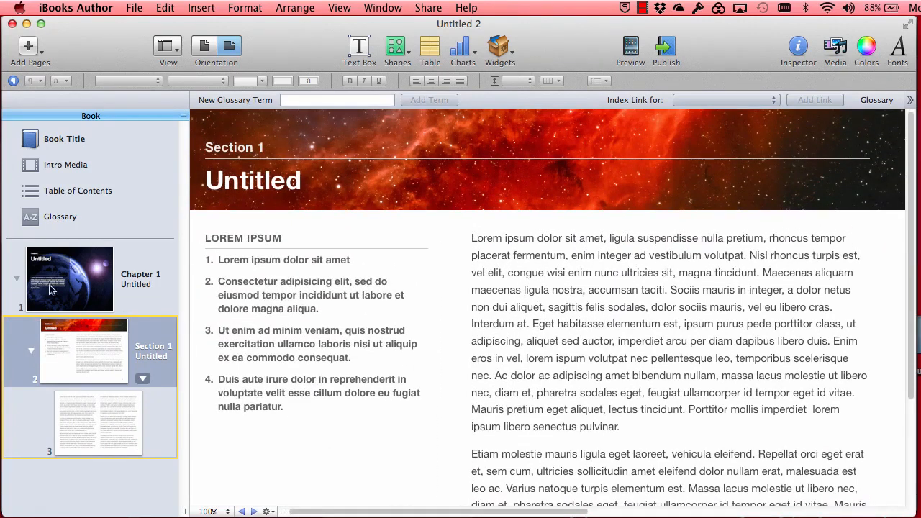
click(28, 48)
mouse_move(45, 71)
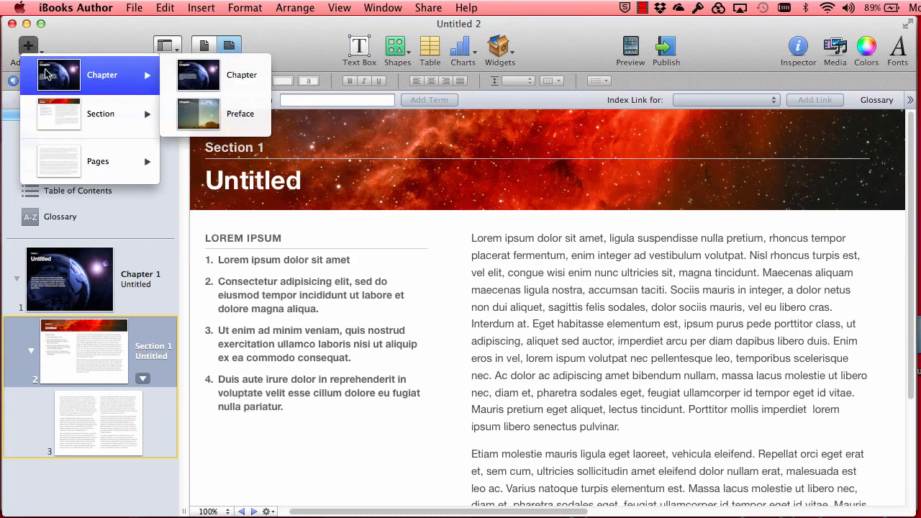
mouse_move(51, 128)
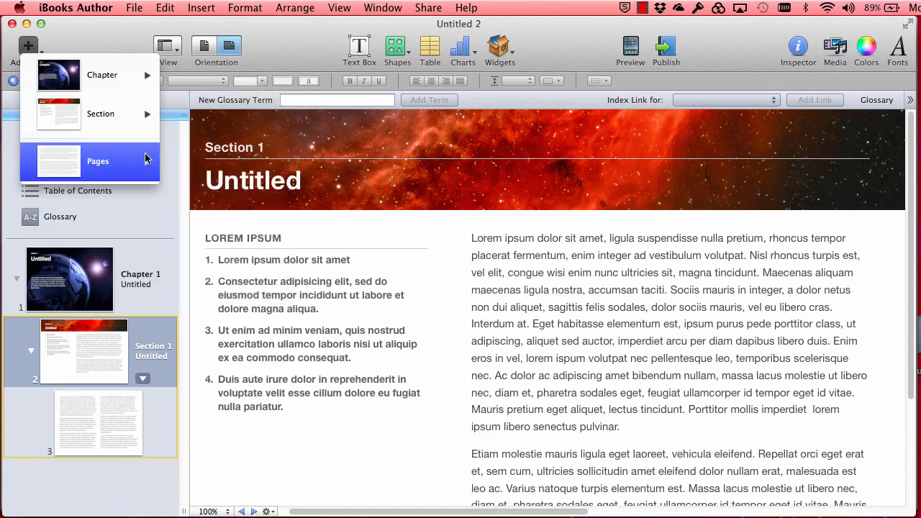
mouse_move(125, 163)
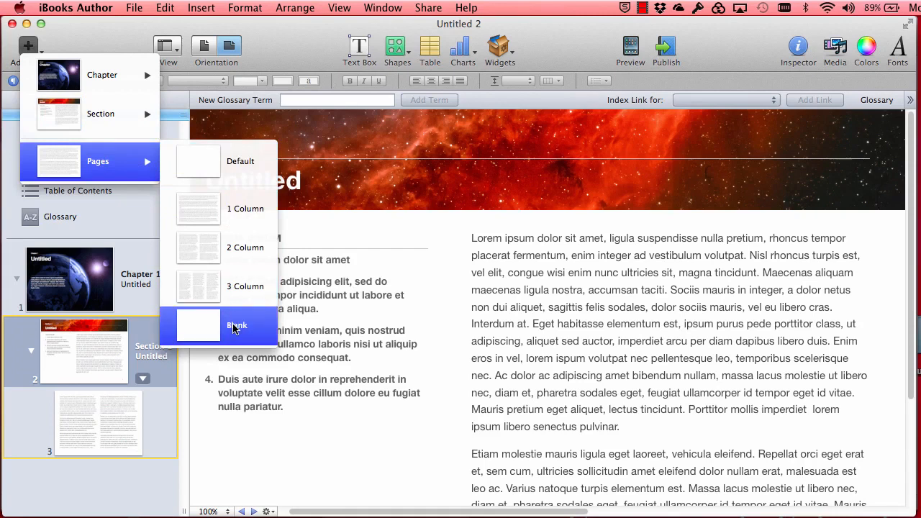
mouse_move(105, 124)
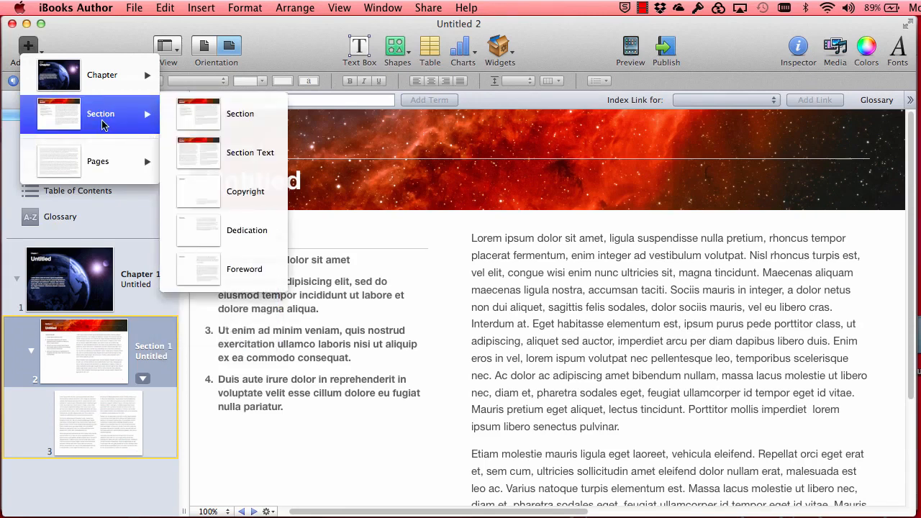
click(203, 150)
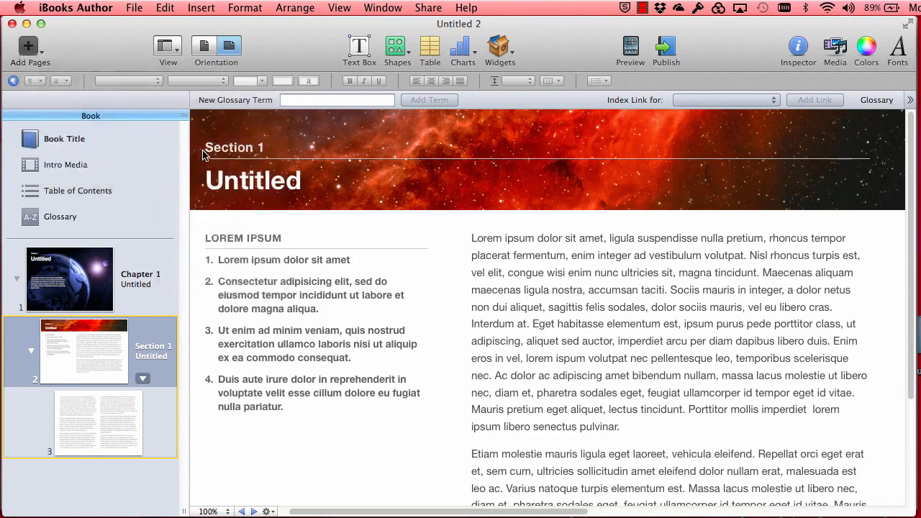
click(70, 352)
click(69, 466)
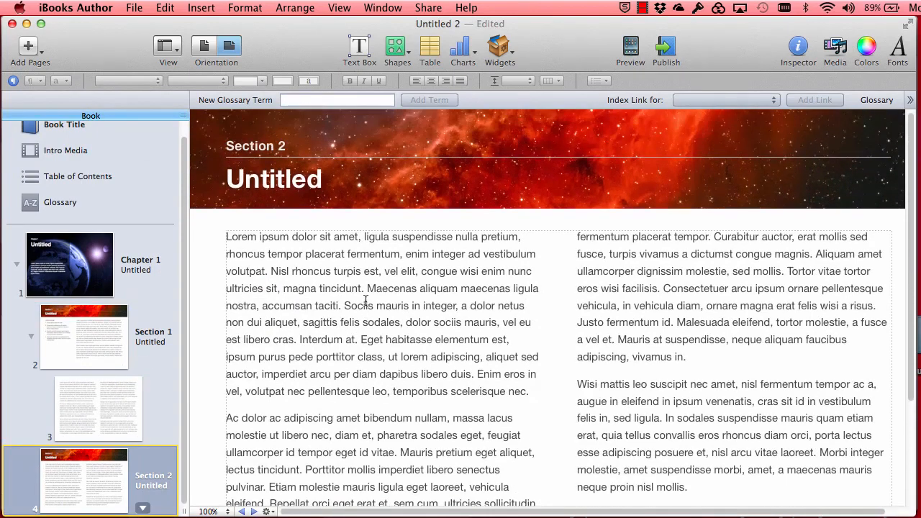
- Collapse Section 1 and Chapter 1 in the book outline, and add another chapter with the Chapter layout
click(31, 336)
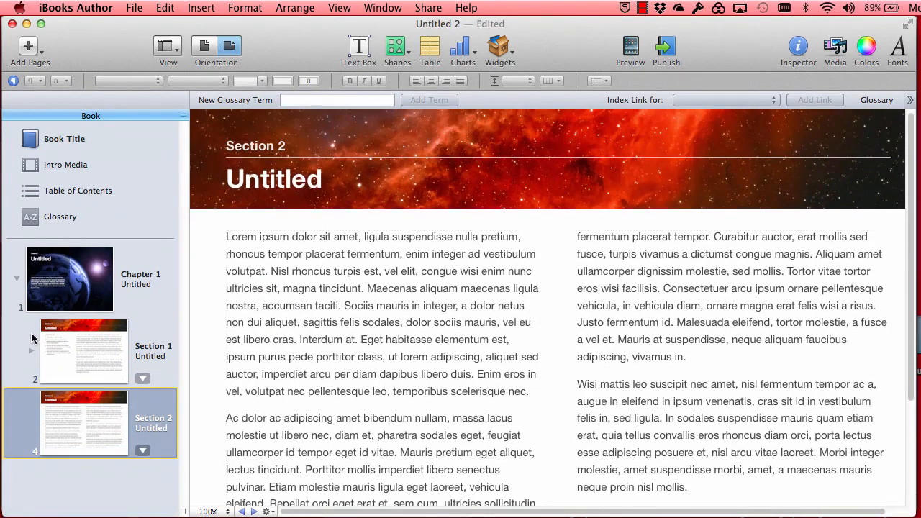
click(18, 279)
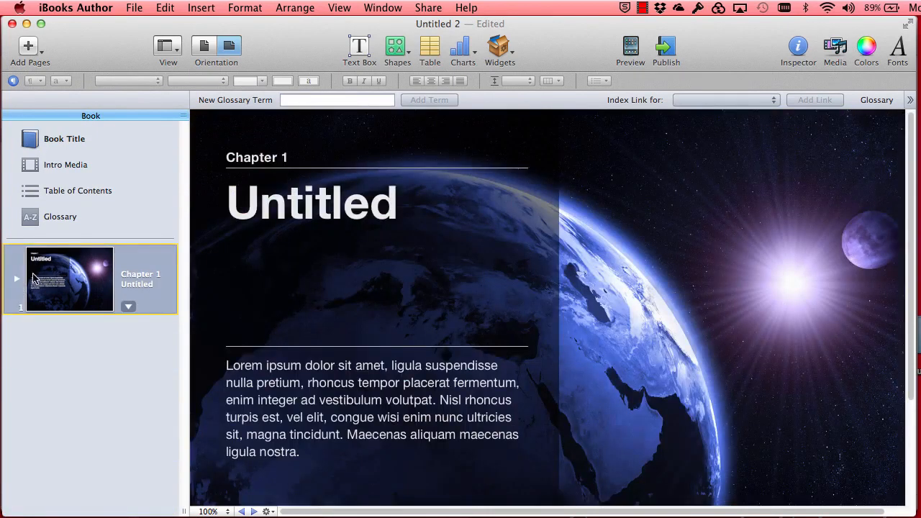
click(28, 46)
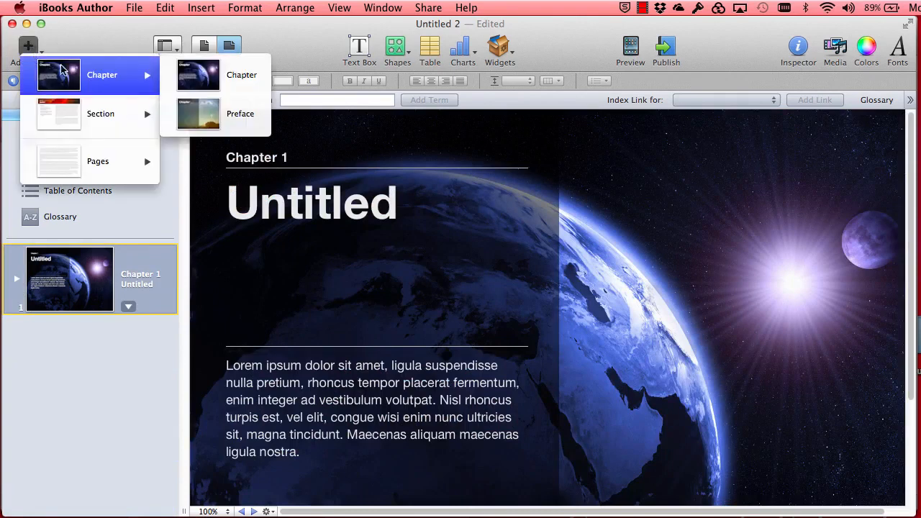
click(194, 72)
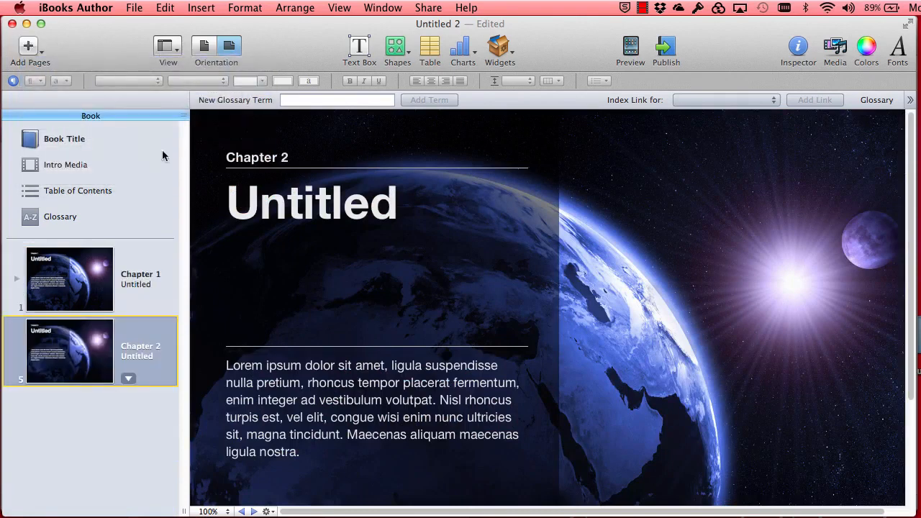
- Add a section with the Section layout to Chapter 2
click(28, 46)
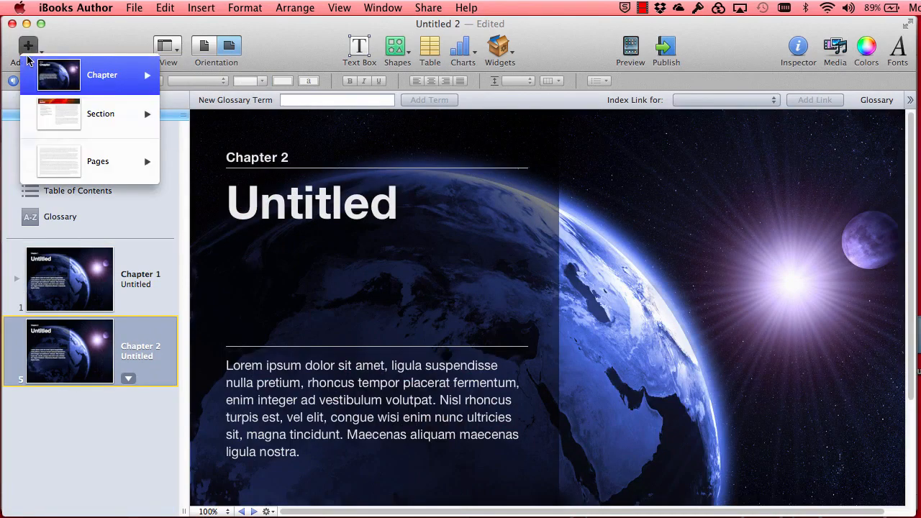
mouse_move(90, 125)
click(237, 114)
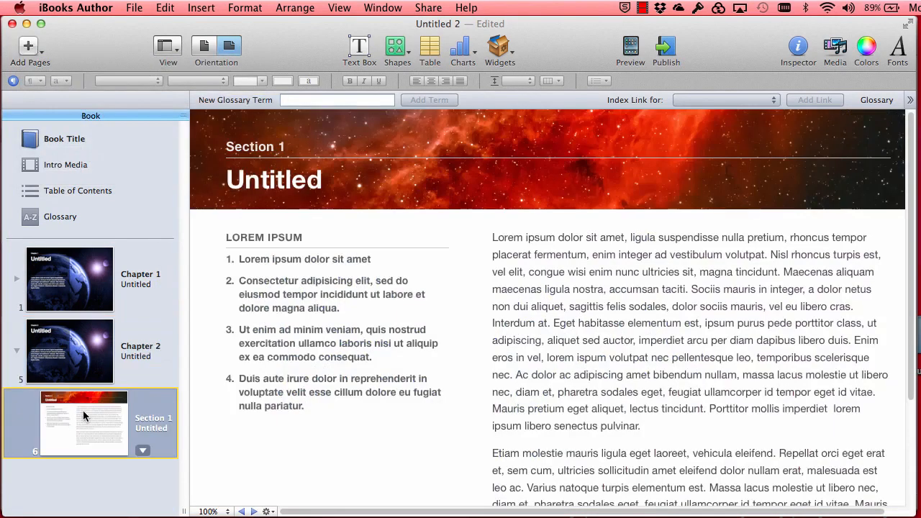
- Select Chapter 1 in the book, then switch to Finder and open the Chapter 1 document from the iBooks Author folder in Word
click(94, 290)
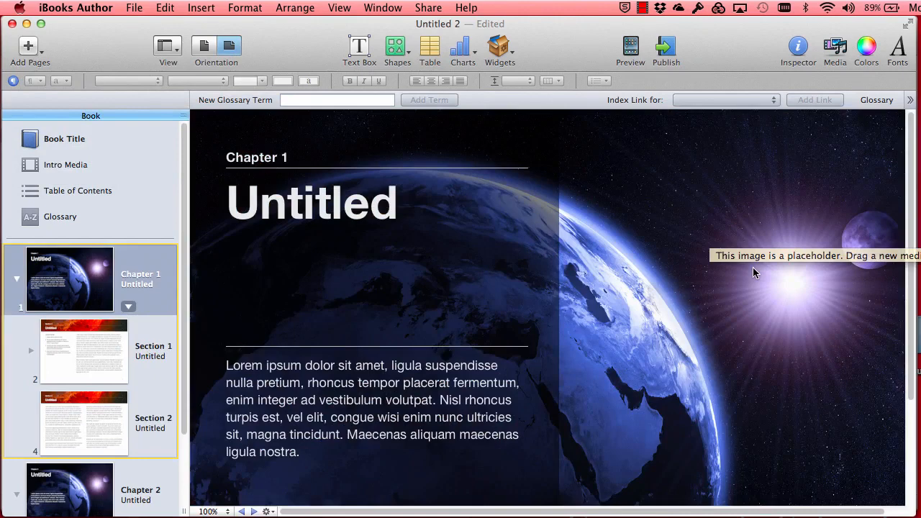
click(919, 334)
drag(920, 176, 629, 135)
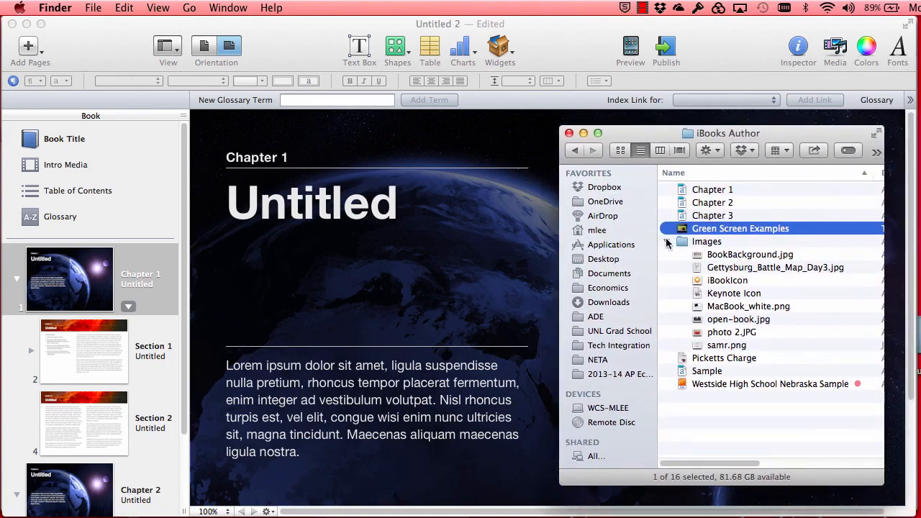
click(710, 193)
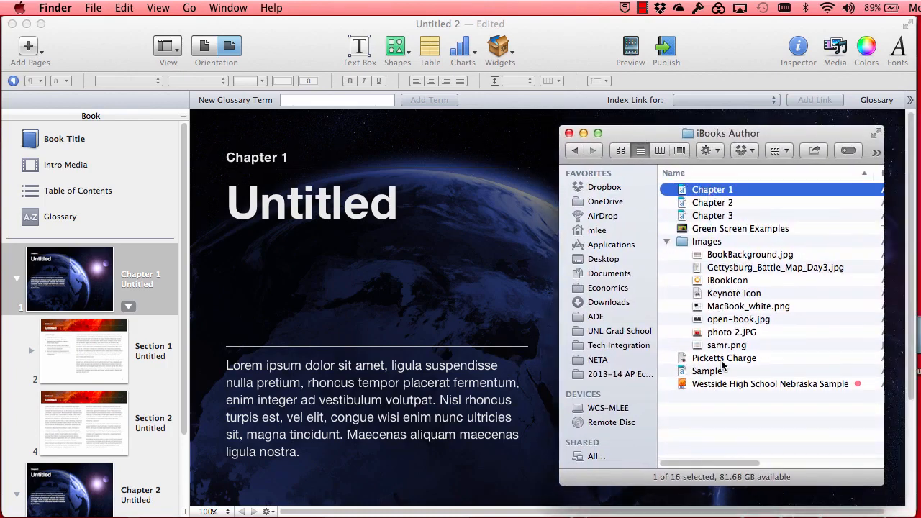
double_click(707, 191)
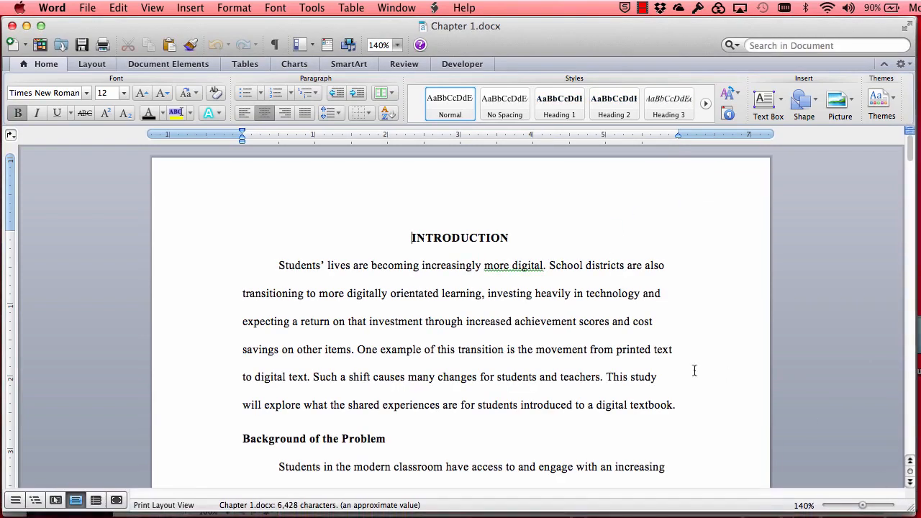
- Look over Chapter 1.docx and copy its entire text, starting from the INTRODUCTION heading
scroll(660, 369, down, 10)
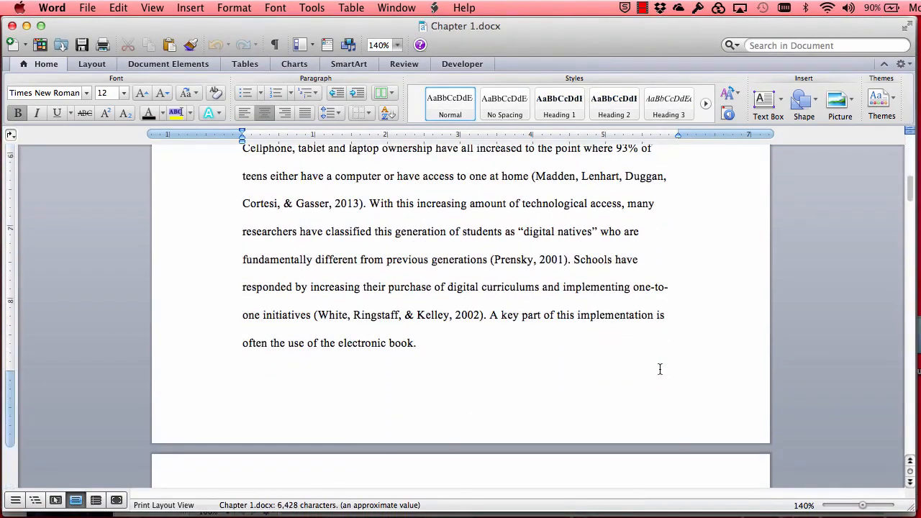
scroll(660, 370, up, 10)
scroll(660, 369, up, 2)
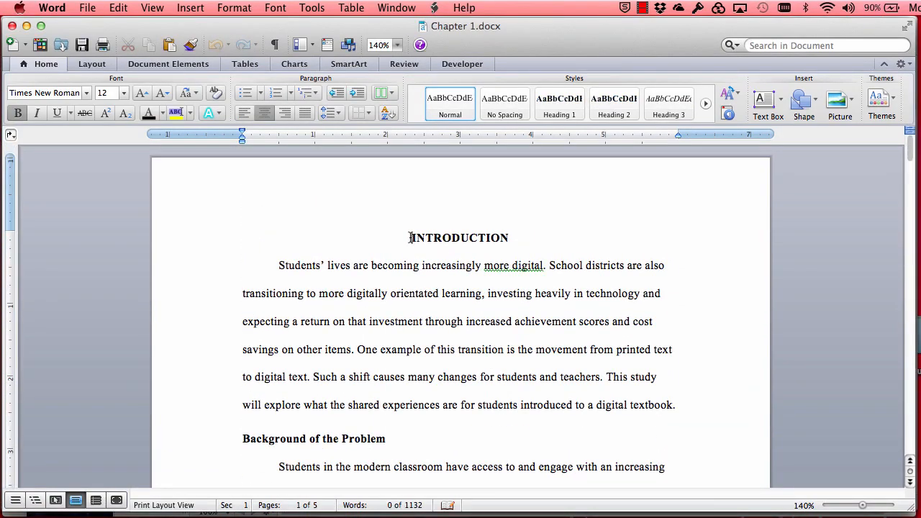
drag(410, 247, 458, 486)
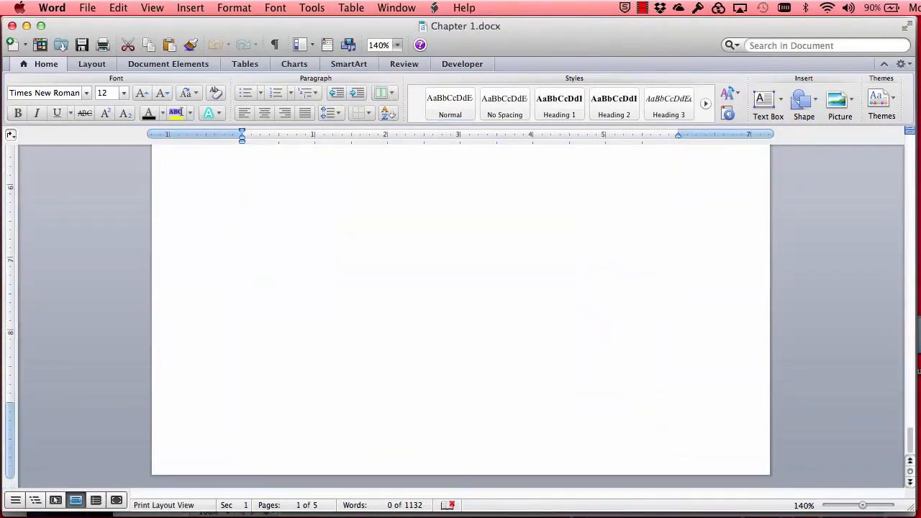
- Switch back to iBooks Author and replace the placeholder body text in Section 1 of Chapter 1 with the copied Word text
key(super+Tab)
key(super+Tab)
key(super+Tab)
key(super+Tab)
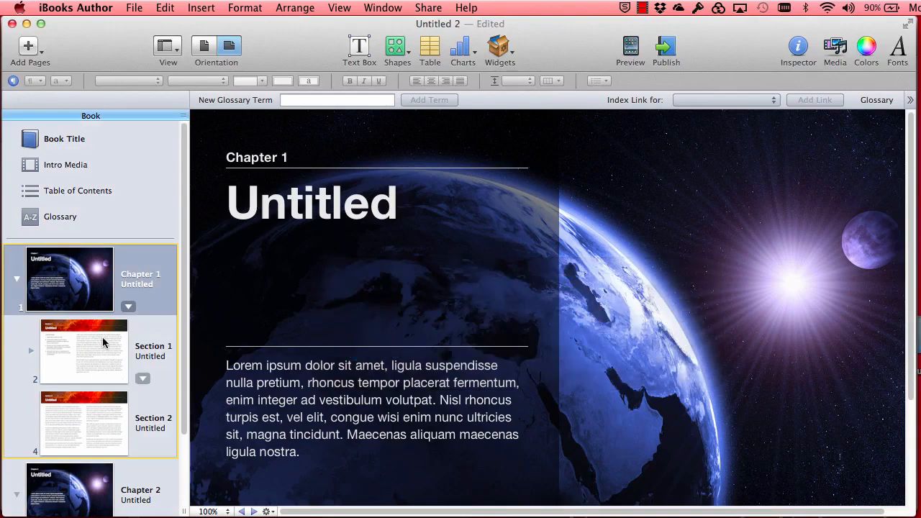
click(102, 337)
click(577, 271)
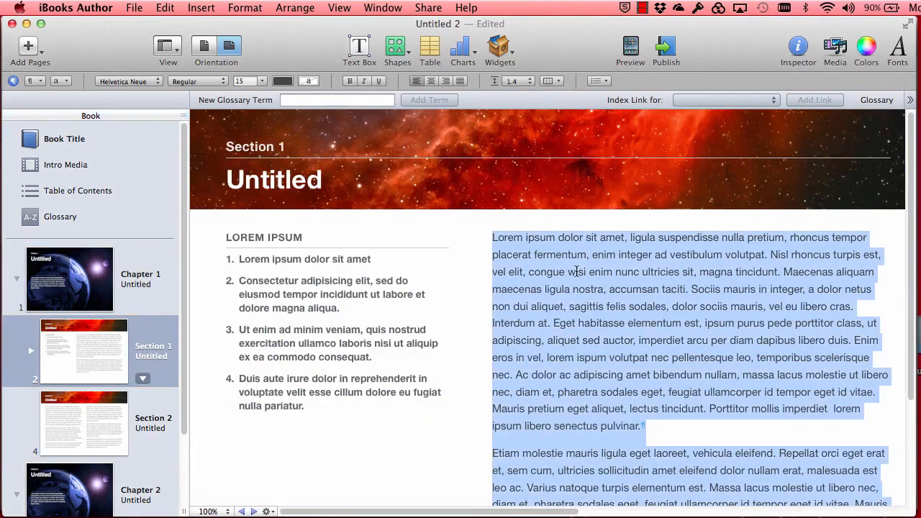
key(BackSpace)
key(cmd+v)
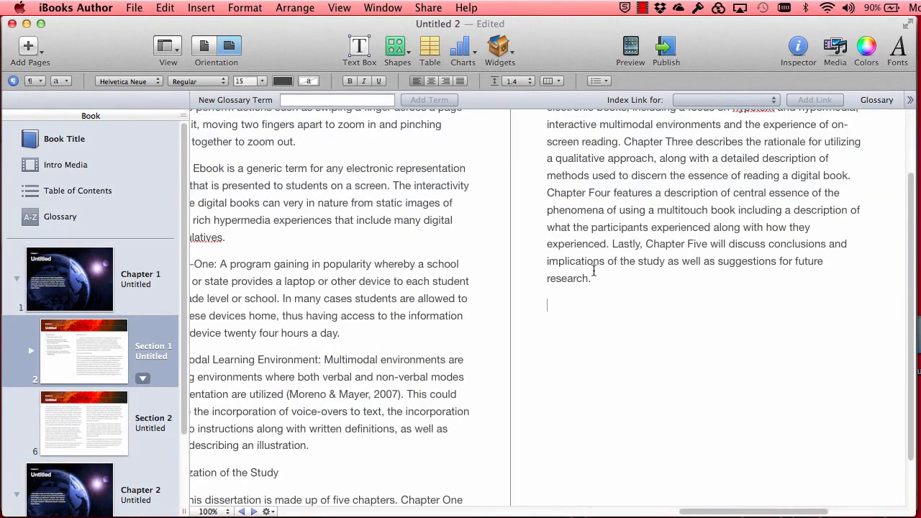
- Expand Section 1 and look through the pages that hold the pasted text
click(31, 351)
click(61, 412)
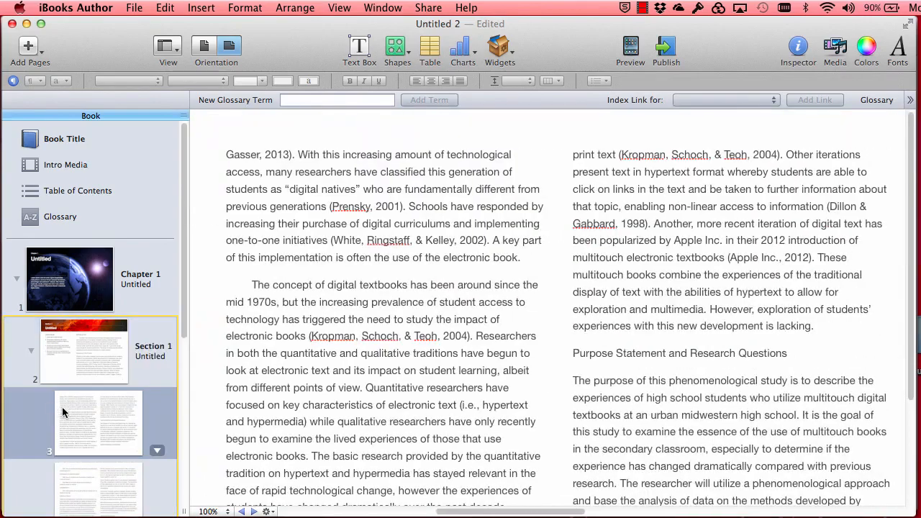
scroll(69, 416, down, 3)
click(71, 416)
click(79, 496)
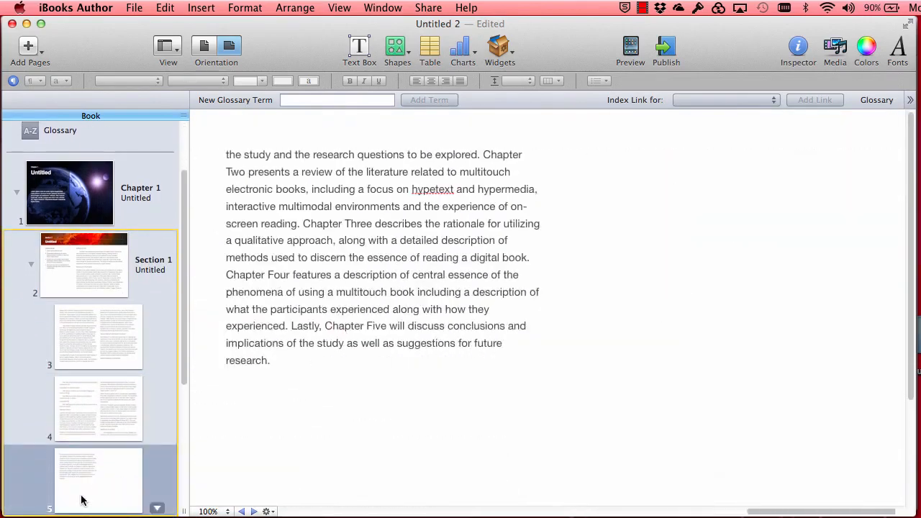
click(102, 395)
click(110, 313)
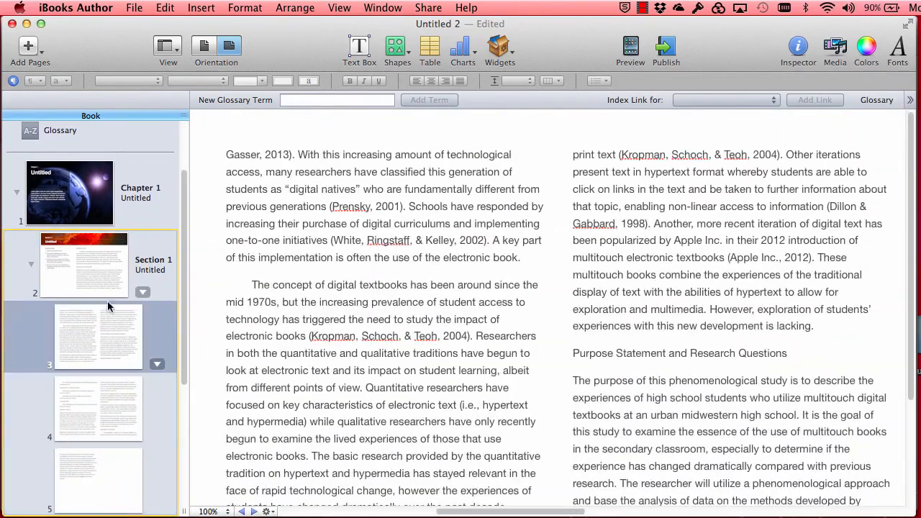
- Replace the Untitled heading on the first page of Section 1 with "Chapter 1: Introduction"
click(101, 286)
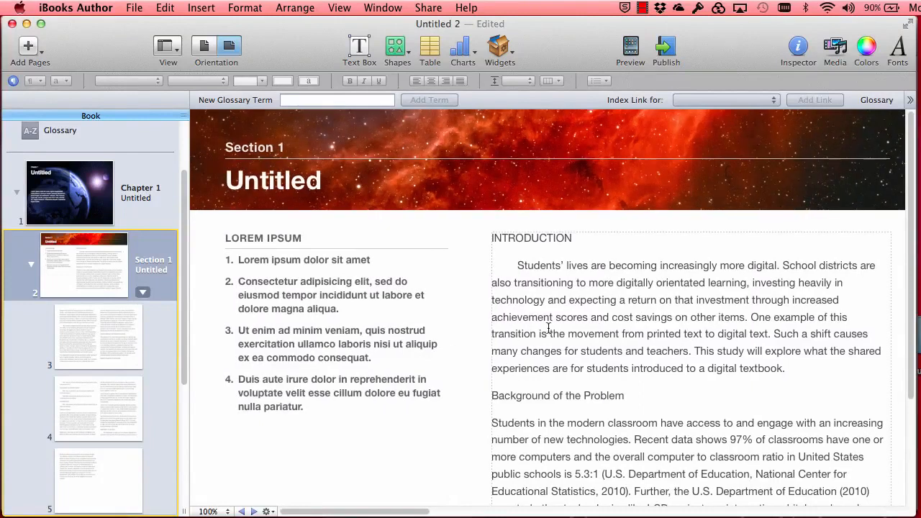
click(295, 191)
double_click(294, 190)
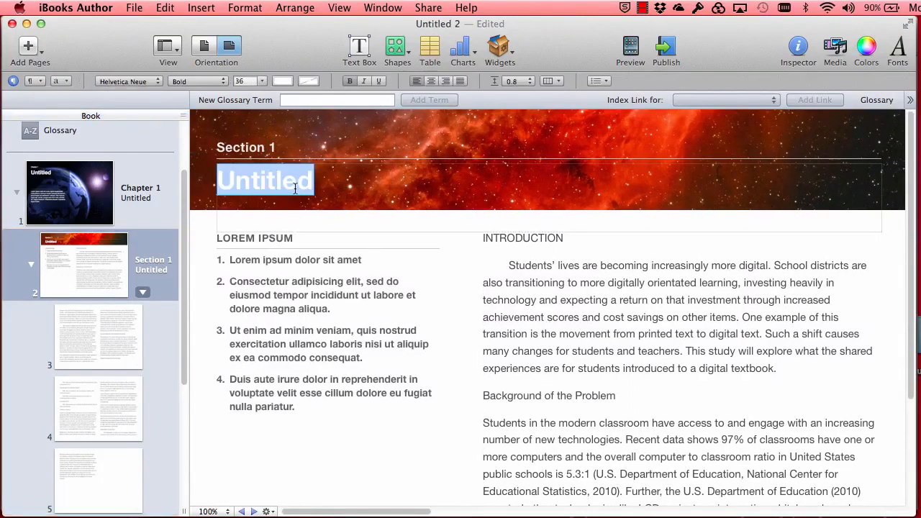
text(Cha)
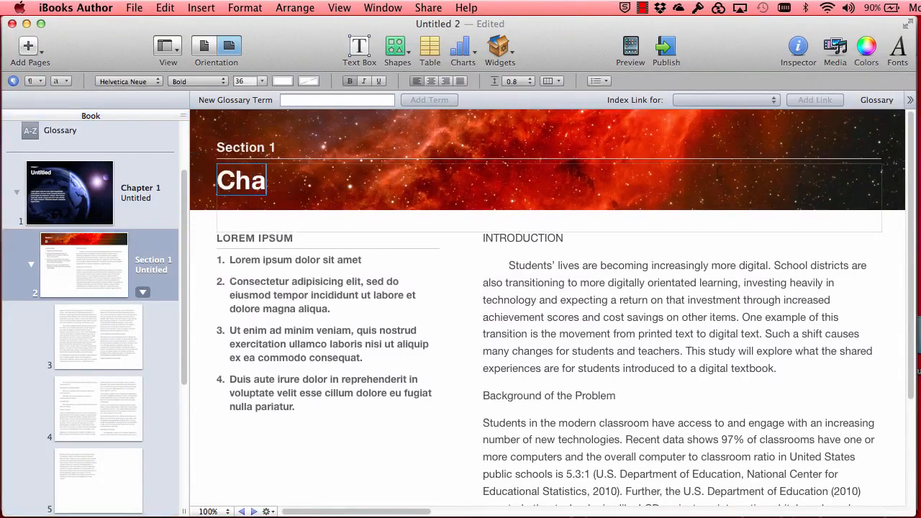
text(pter 1: Introduction)
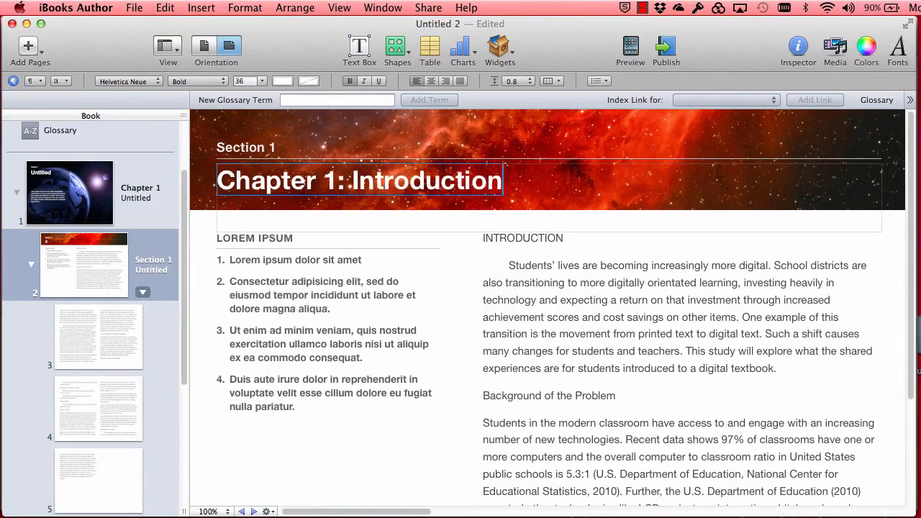
- Select the numbered placeholder list's text box, and narrow the document window to uncover the paragraph, character and list styles
click(254, 304)
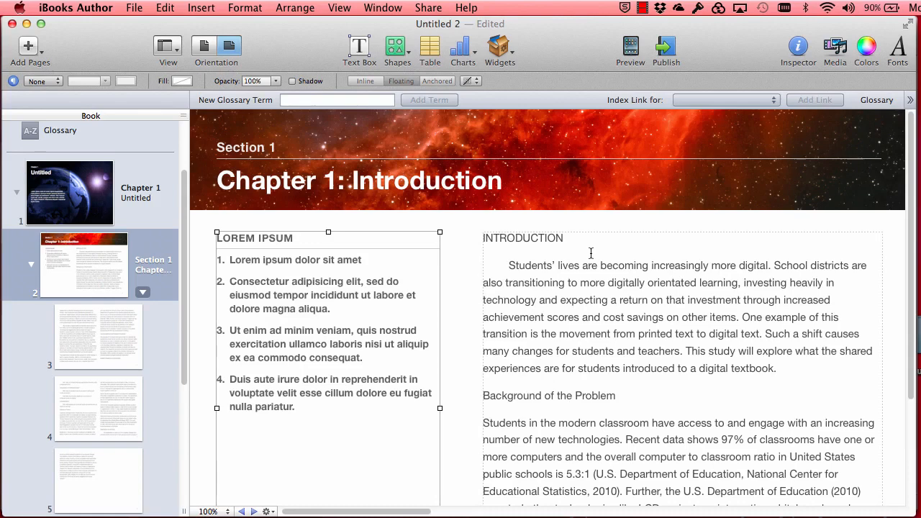
scroll(595, 352, down, 3)
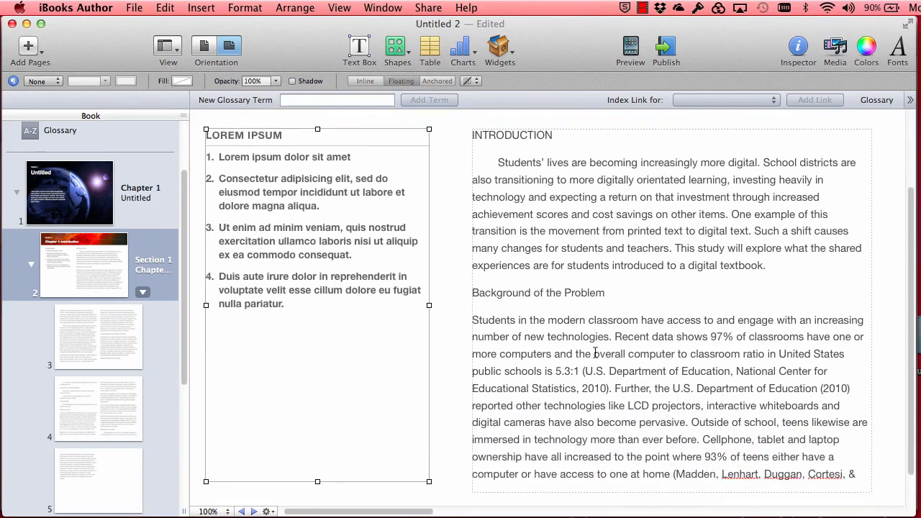
scroll(595, 353, up, 1)
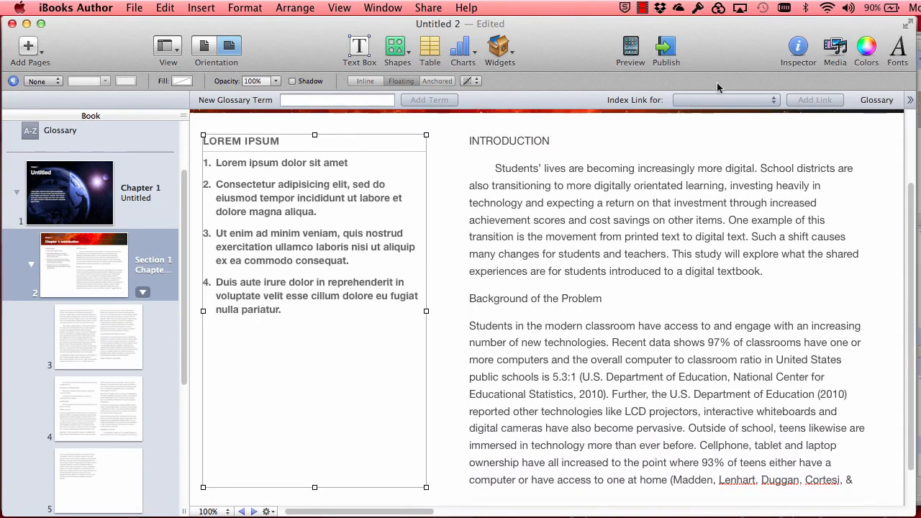
drag(915, 41, 762, 36)
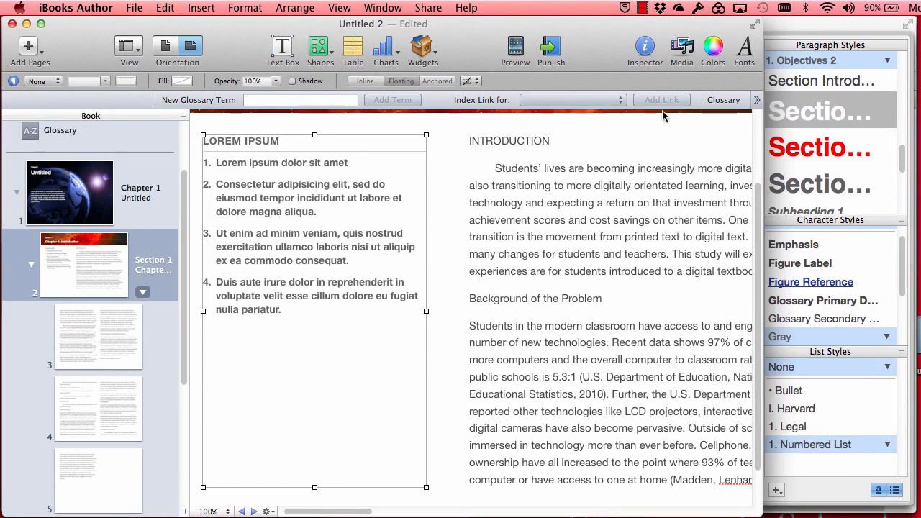
- Apply the Heading 1 paragraph style to the INTRODUCTION line in Section 1's body text
click(577, 148)
drag(548, 144, 418, 147)
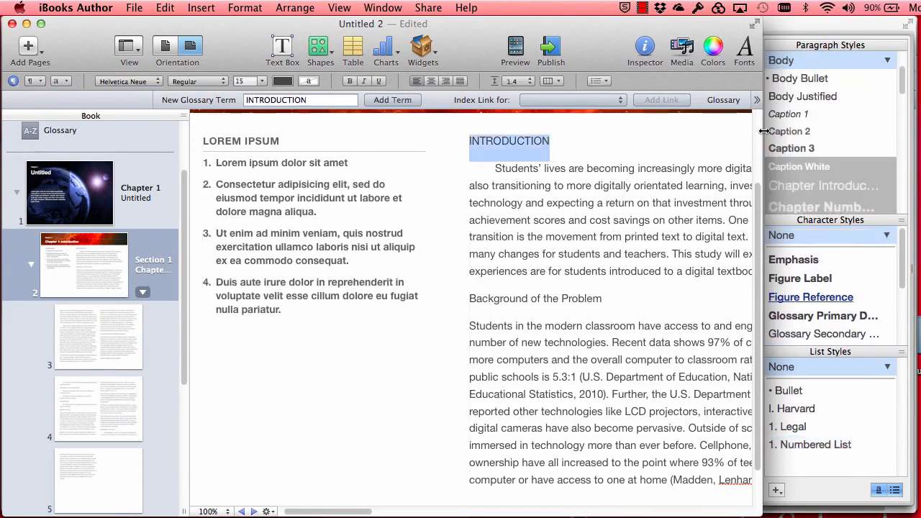
drag(904, 75, 899, 130)
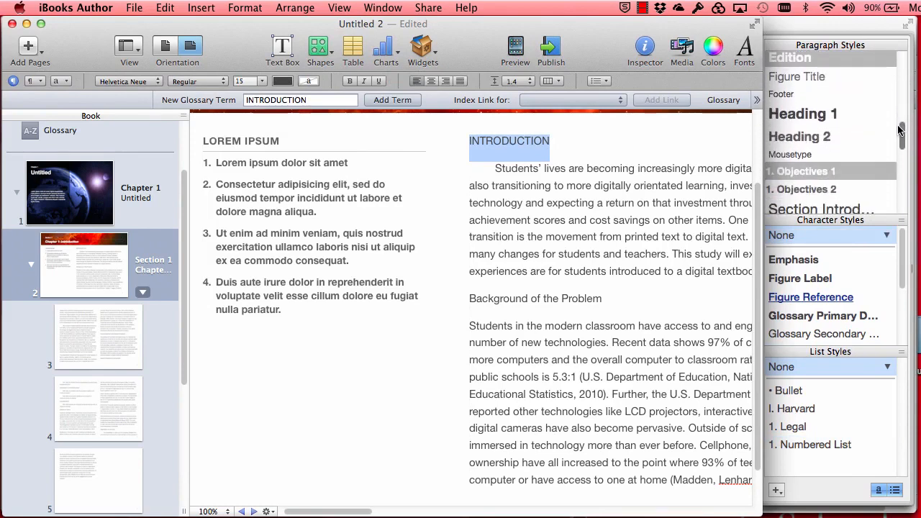
click(837, 115)
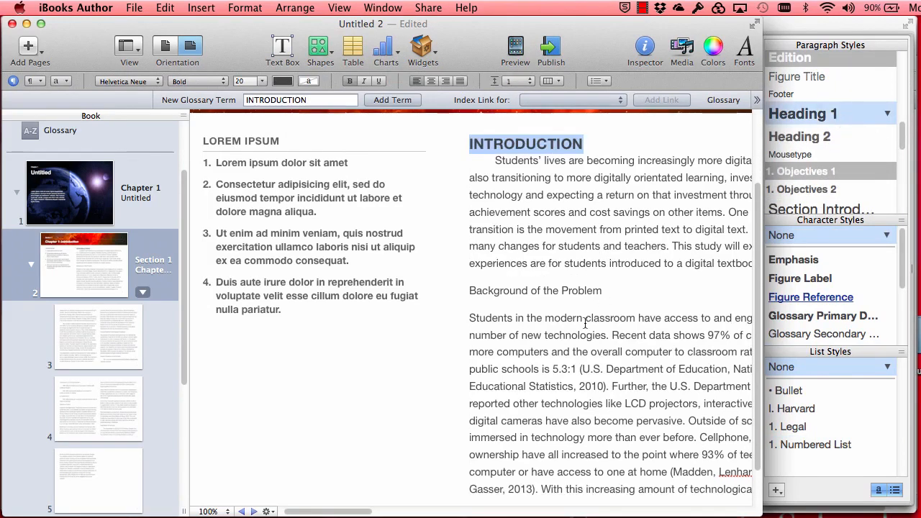
- Apply the Heading 2 paragraph style to the "Background of the Problem" line
drag(609, 295, 470, 303)
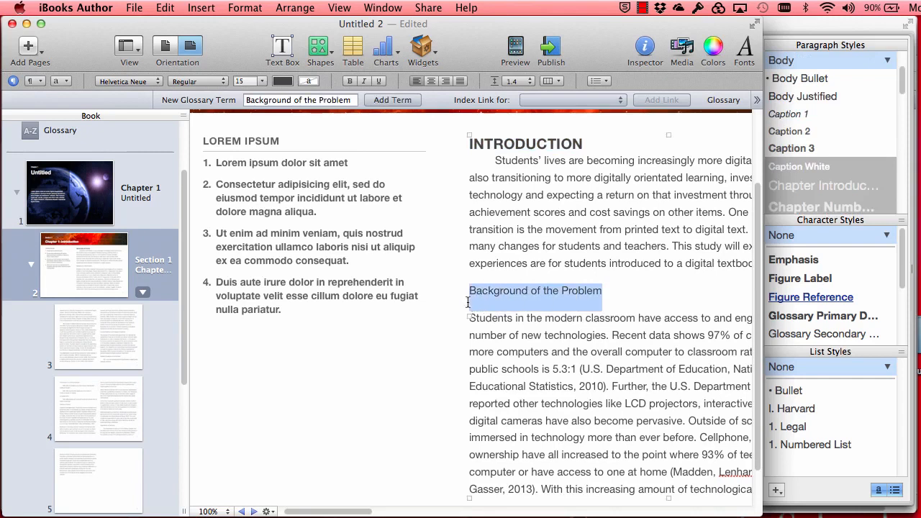
scroll(843, 174, down, 5)
scroll(843, 174, down, 5)
click(811, 154)
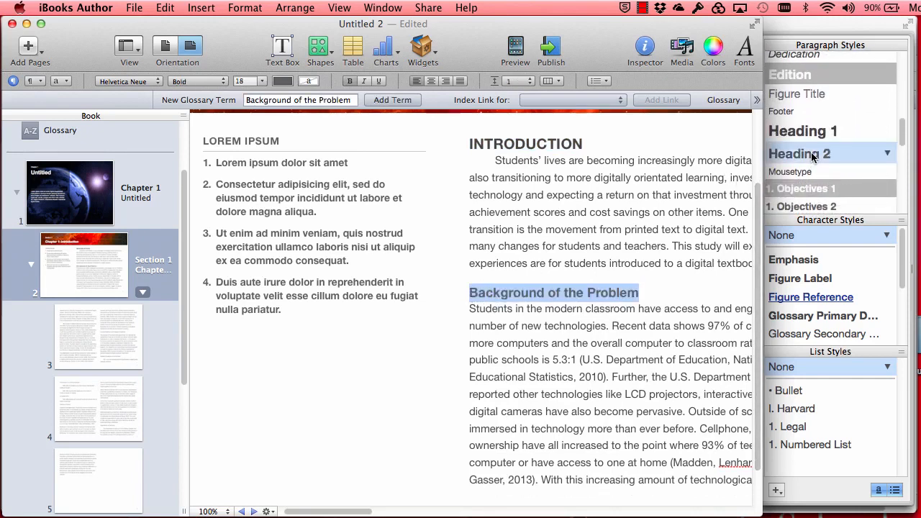
click(698, 380)
- Look over the restyled headings and surrounding text on the pages of Section 1
scroll(698, 381, right, 3)
scroll(698, 383, right, 3)
scroll(698, 382, left, 5)
scroll(698, 382, right, 3)
scroll(698, 383, down, 10)
scroll(697, 382, right, 2)
scroll(698, 383, up, 10)
scroll(698, 383, left, 3)
scroll(698, 383, right, 1)
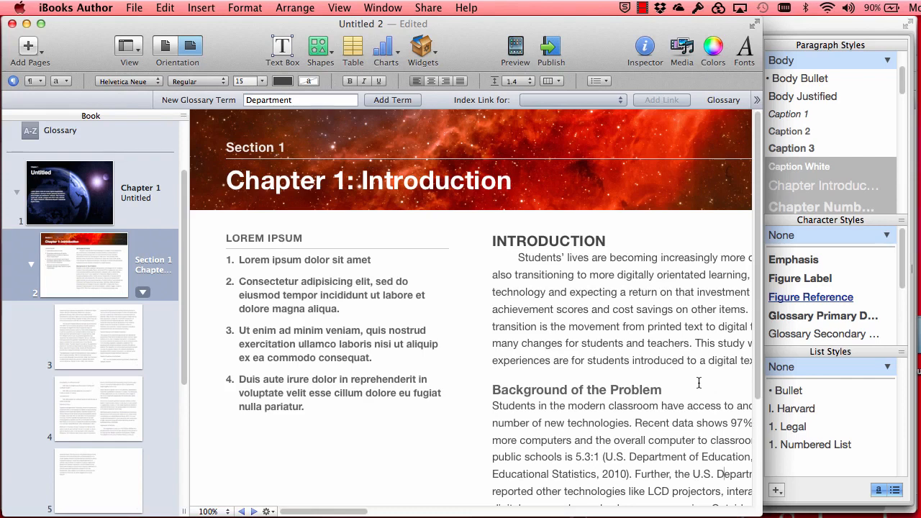
- Hide the paragraph, character and list styles and widen the document window to the full screen width
click(12, 82)
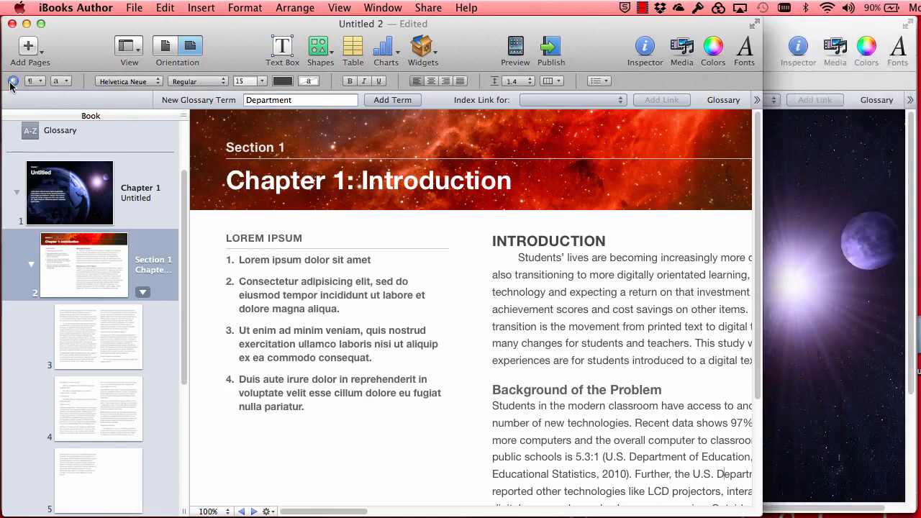
drag(759, 131, 918, 122)
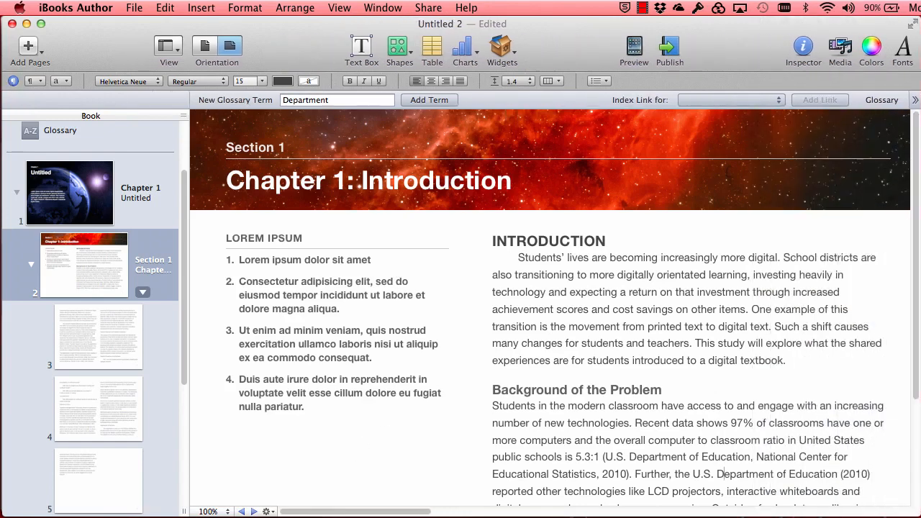
- Switch to Finder, close the Applications window, and place the iBookIcon image from the Images folder between the text columns on page 3
key(super+Tab)
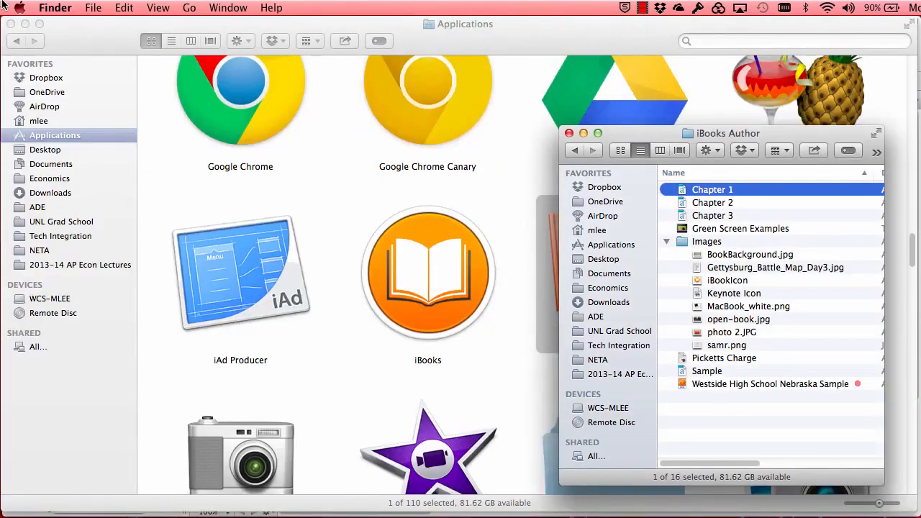
click(11, 24)
drag(648, 136, 123, 143)
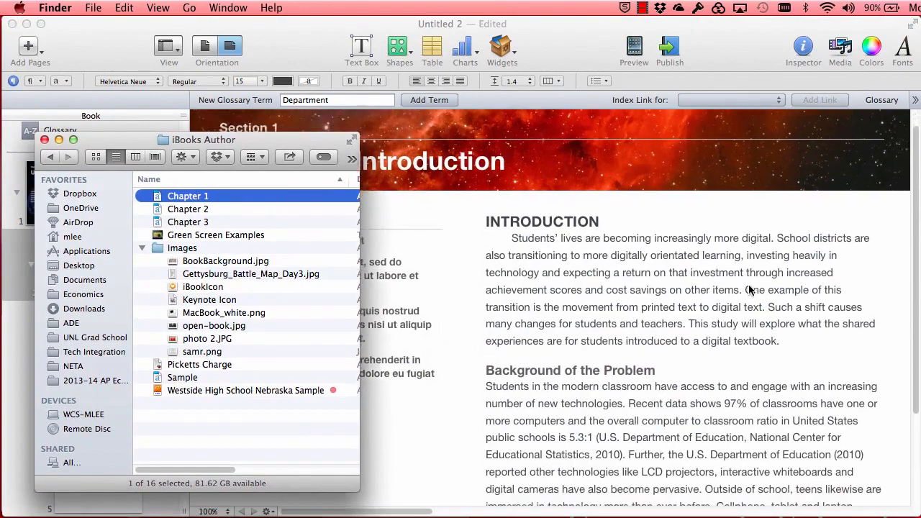
scroll(749, 290, down, 10)
scroll(749, 290, right, 4)
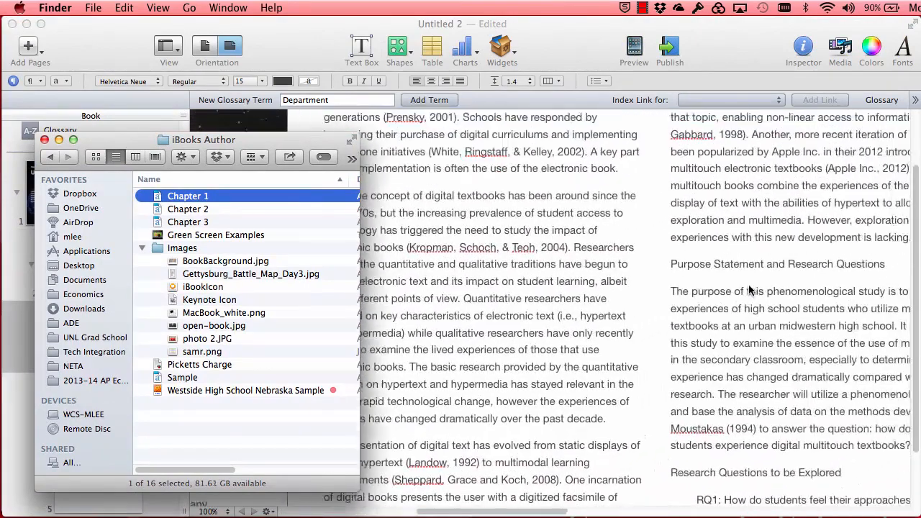
scroll(749, 290, up, 5)
scroll(749, 290, right, 2)
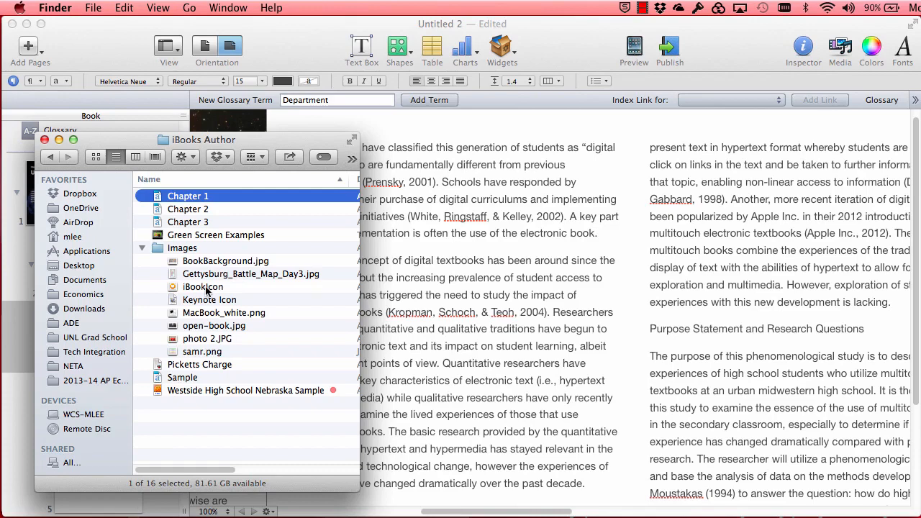
drag(206, 290, 644, 331)
click(641, 292)
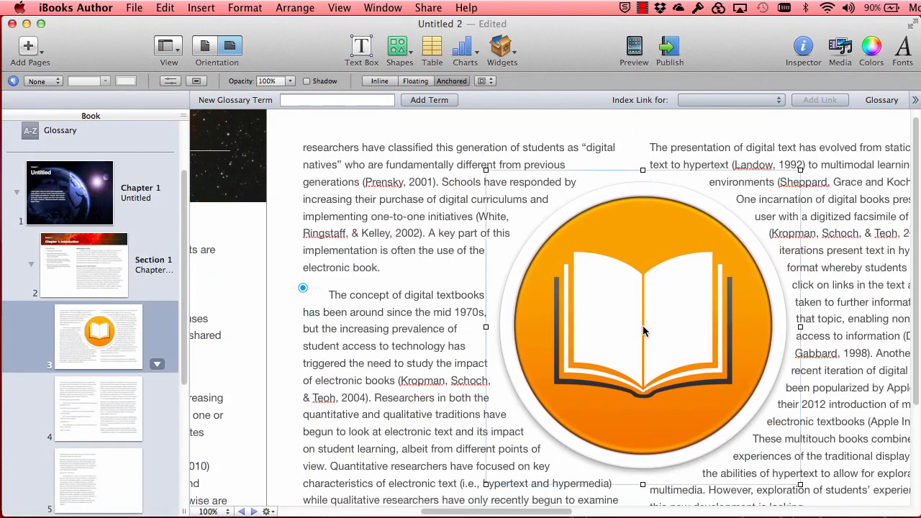
- Shrink the book icon and centre it between page 3's two columns at about x 366 pt, y 228 pt
scroll(644, 331, down, 3)
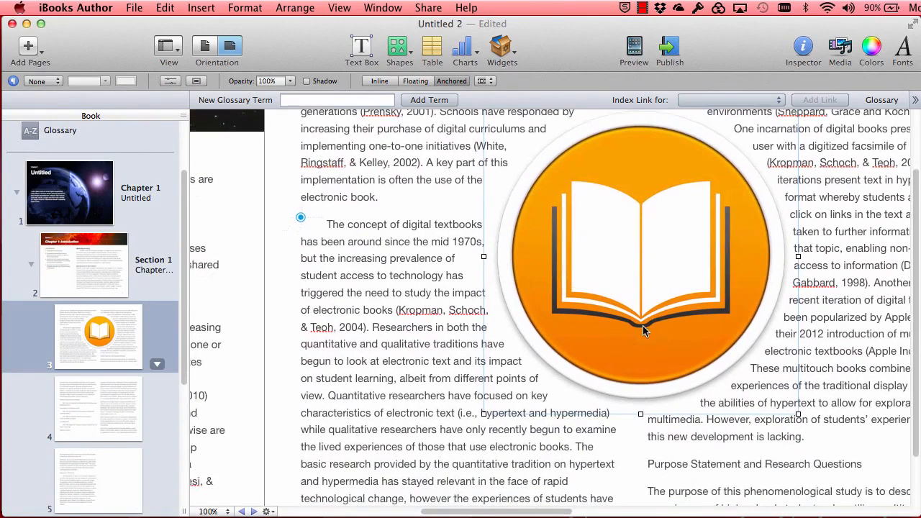
drag(645, 279, 645, 323)
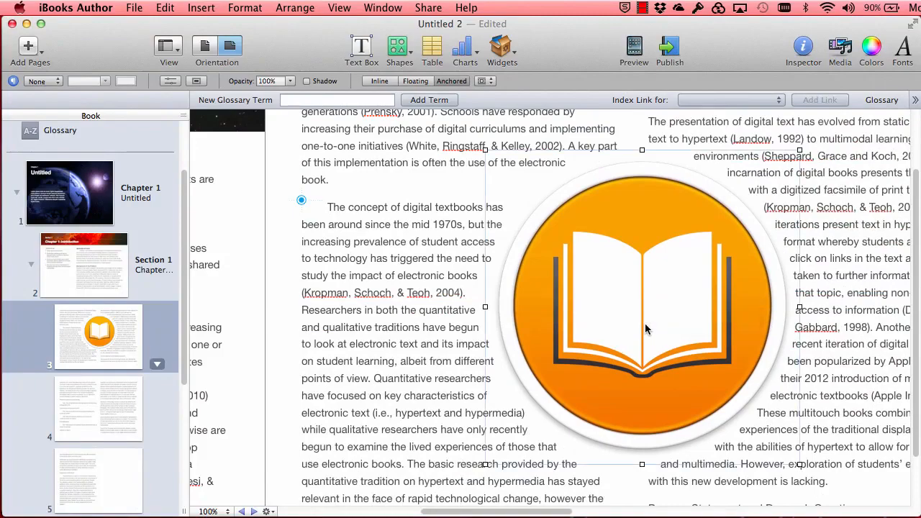
drag(800, 149, 694, 282)
drag(581, 353, 629, 292)
scroll(628, 288, up, 2)
scroll(628, 288, left, 3)
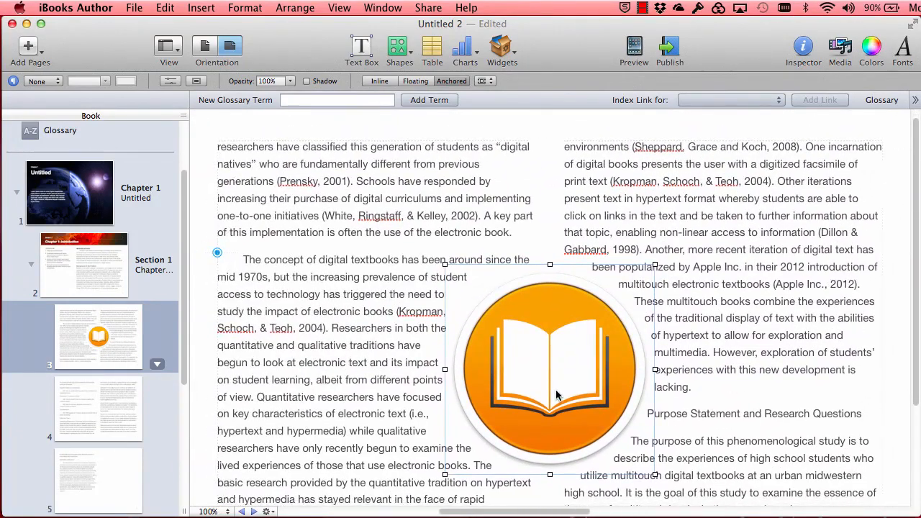
drag(556, 390, 556, 395)
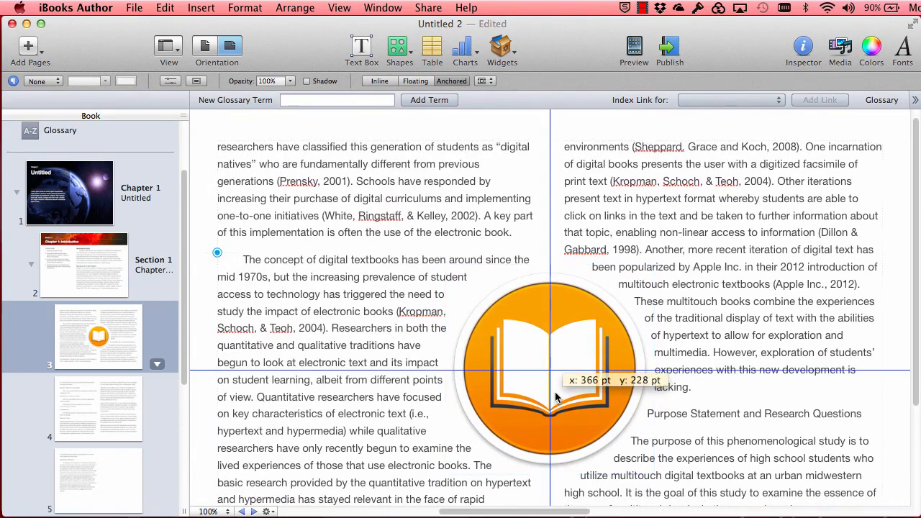
drag(556, 395, 555, 395)
click(717, 438)
- Switch to Finder, place the Keynote Icon image in the book, and move it onto page 4 beside the research questions
scroll(717, 437, down, 3)
key(super+Tab)
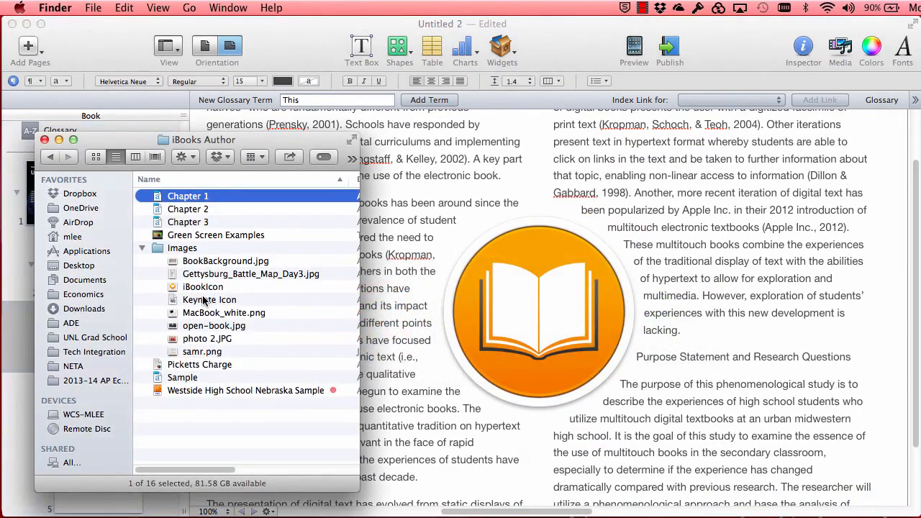
drag(205, 302, 806, 246)
click(806, 246)
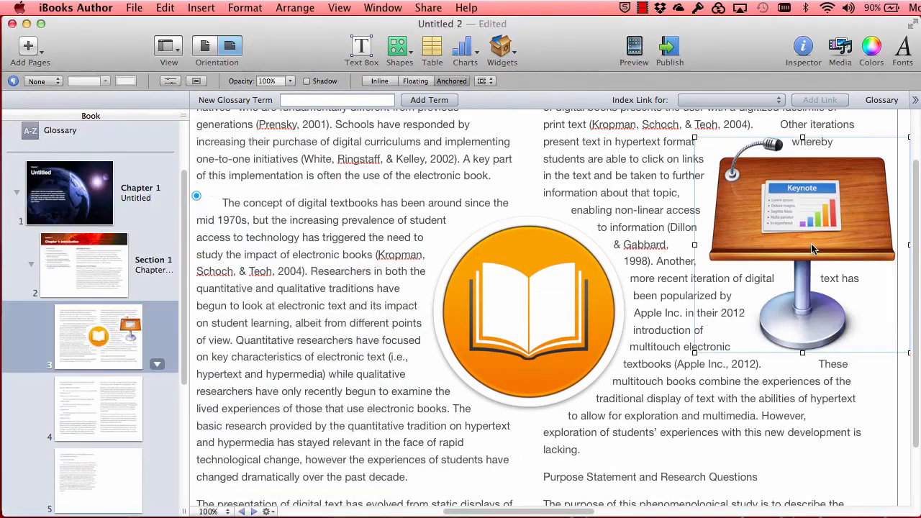
scroll(804, 240, right, 15)
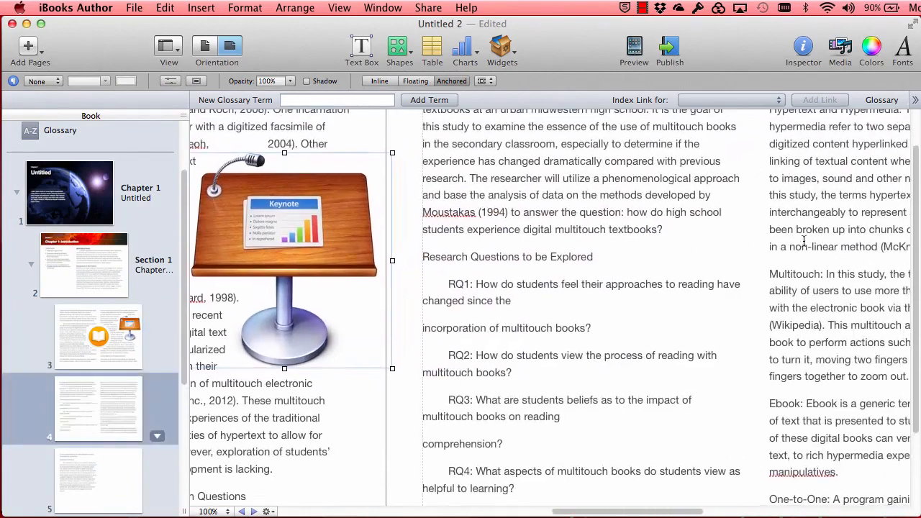
drag(314, 177, 515, 256)
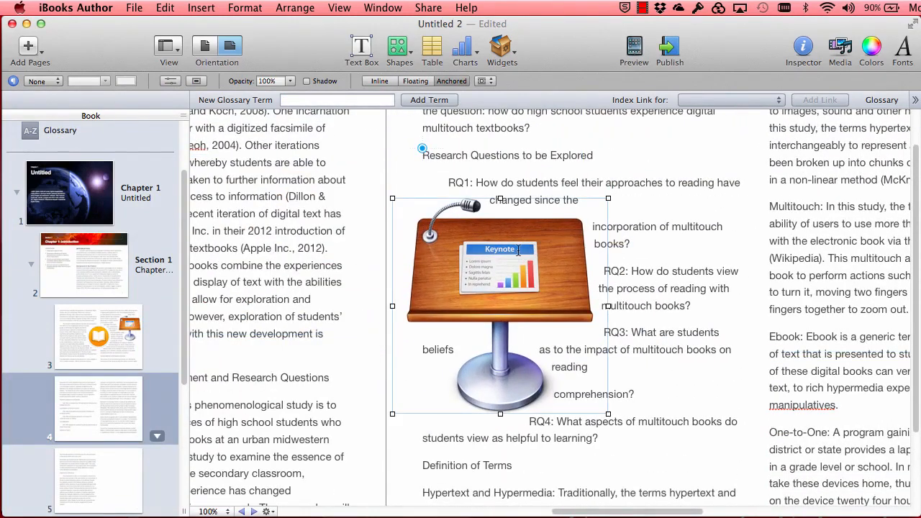
- Show the Keynote icon's metrics and move it between page 4's columns to about X 322 pt, Y 178 pt
click(803, 50)
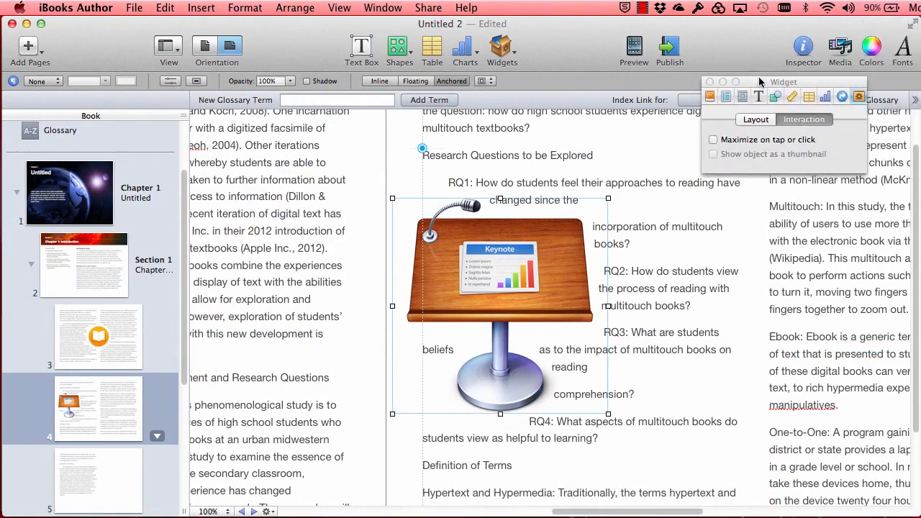
click(775, 98)
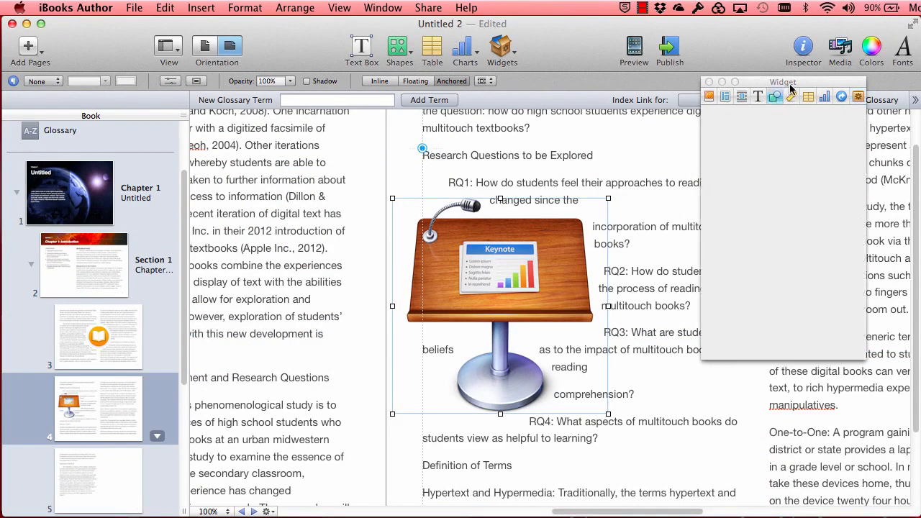
drag(500, 286, 518, 286)
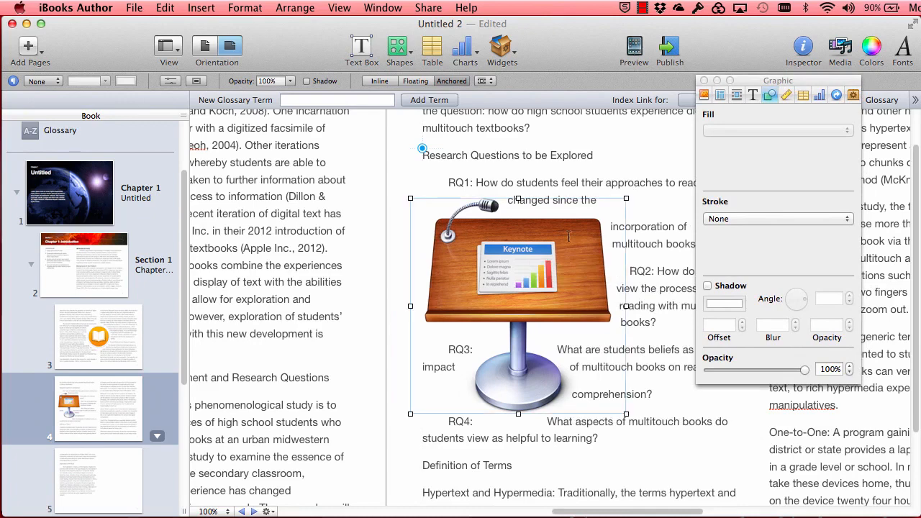
click(783, 95)
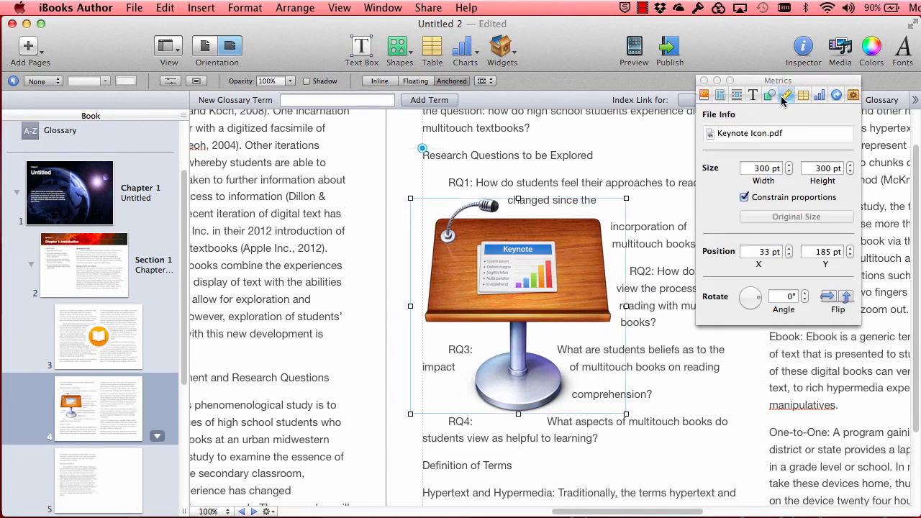
mouse_move(761, 298)
mouse_down()
mouse_move(767, 291)
mouse_move(740, 282)
mouse_move(732, 298)
mouse_move(753, 313)
mouse_move(756, 303)
mouse_up()
drag(557, 267, 631, 261)
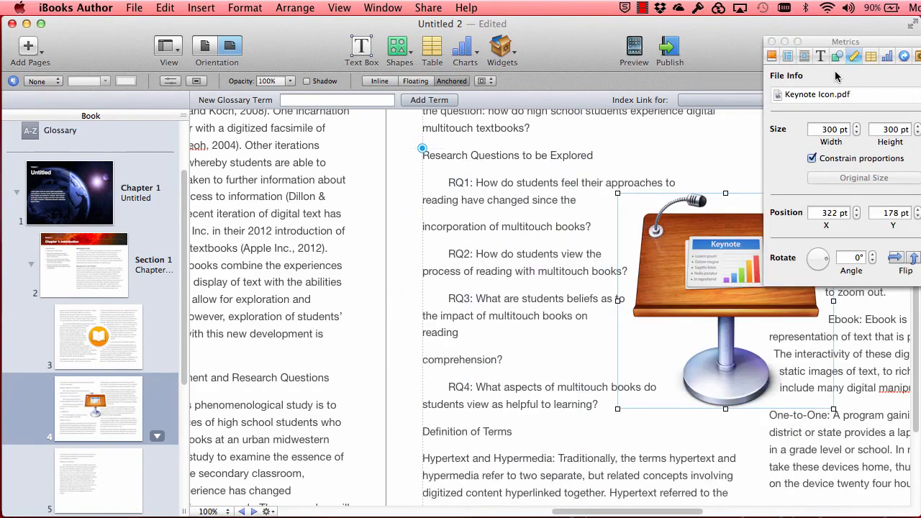
- Look through the pages of Section 1 to examine how the text wraps around the book and Keynote icons
scroll(400, 284, left, 10)
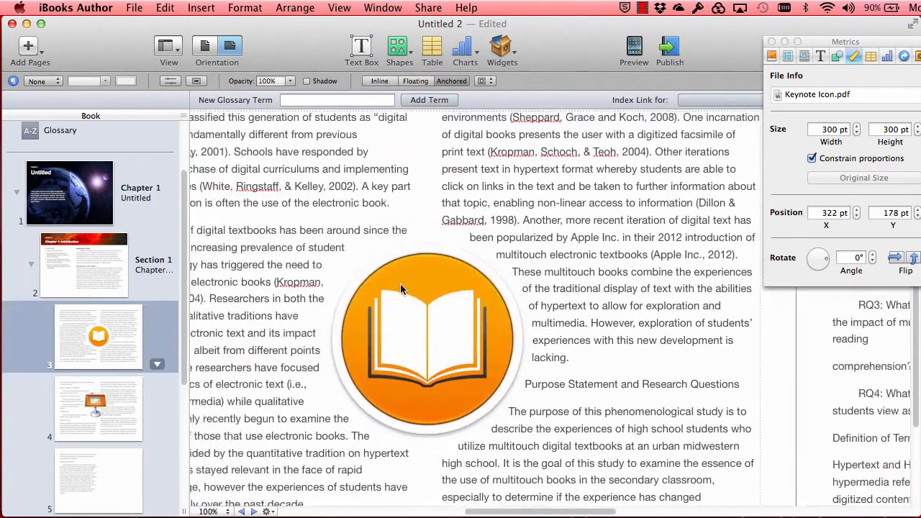
scroll(400, 283, left, 5)
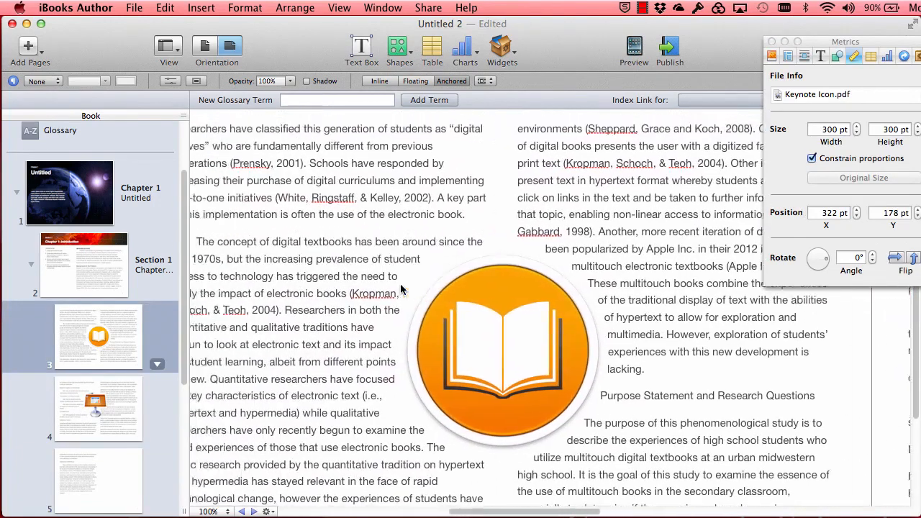
scroll(400, 283, left, 10)
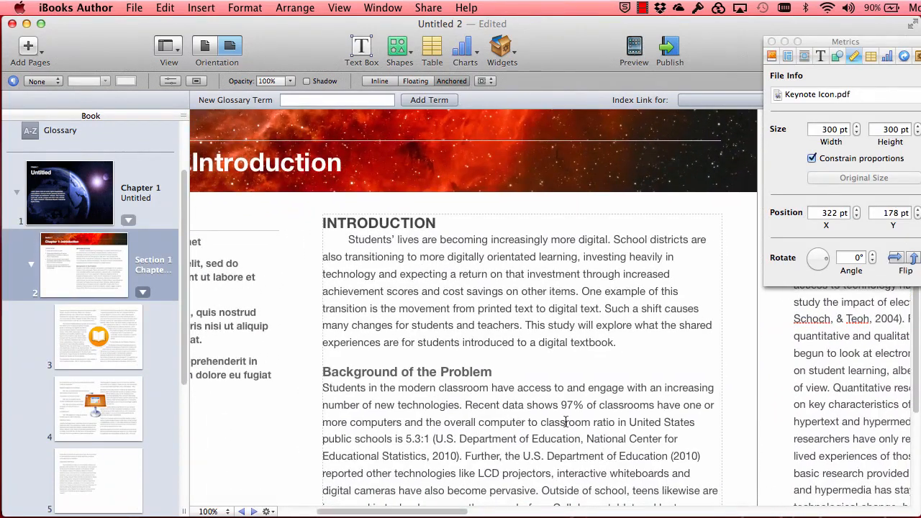
scroll(597, 363, right, 10)
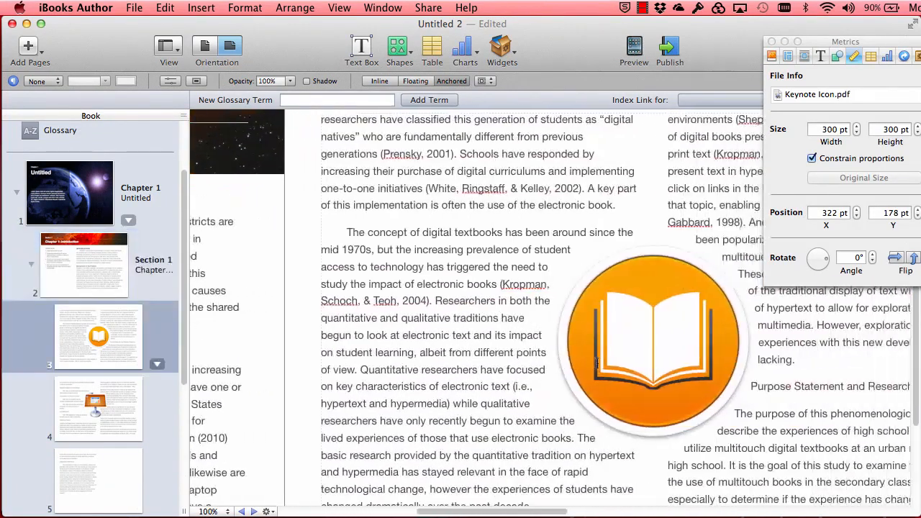
scroll(597, 367, right, 3)
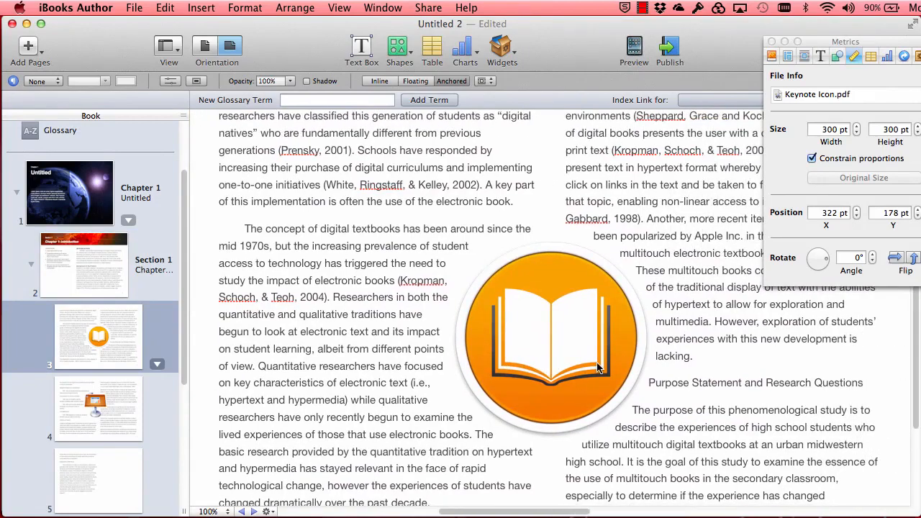
scroll(597, 367, right, 12)
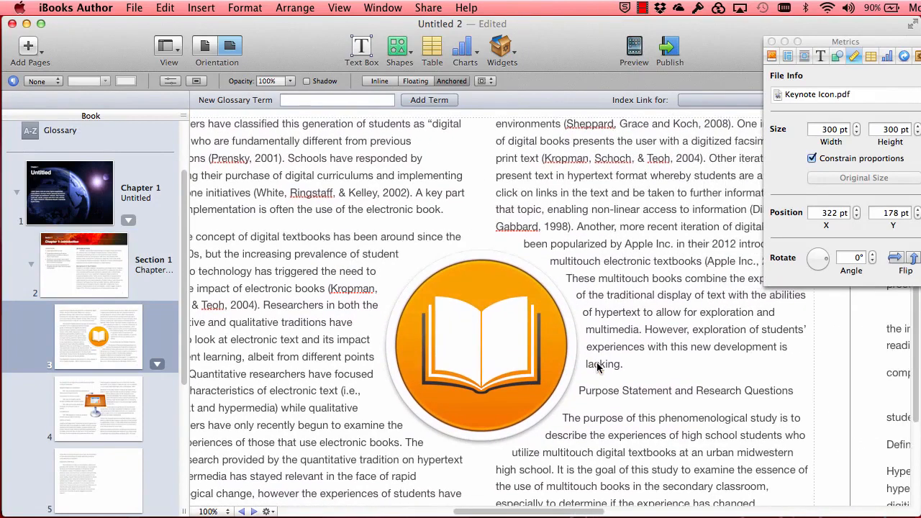
scroll(597, 363, right, 20)
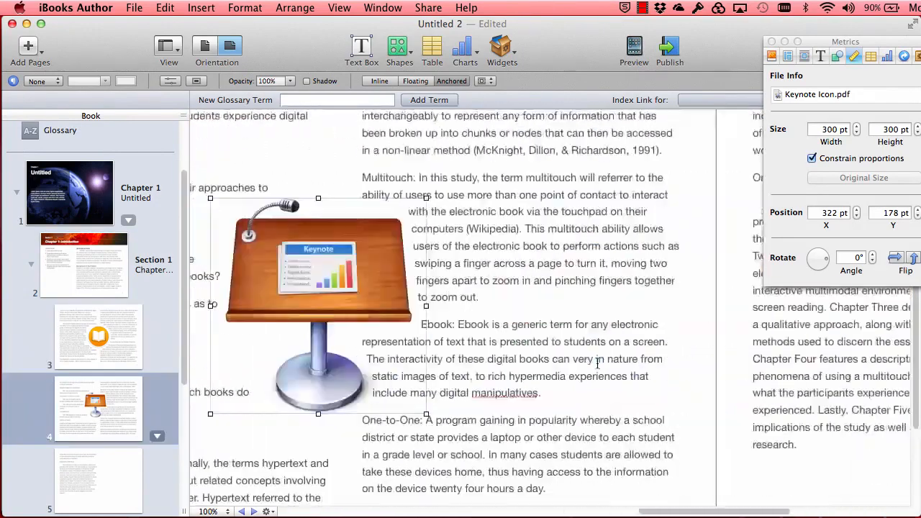
scroll(598, 363, right, 2)
- Switch to Finder and preview the Green Screen Examples video in the iBooks Author folder
key(super+Tab)
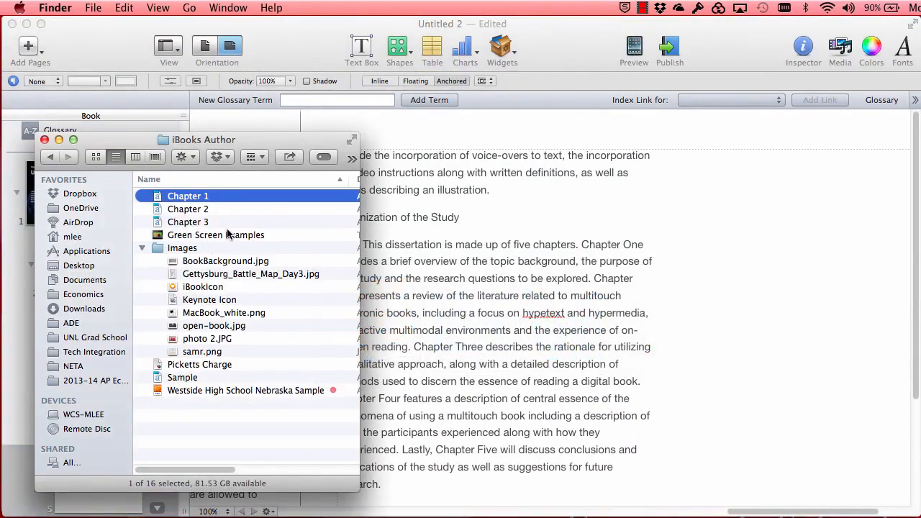
click(226, 236)
key(space)
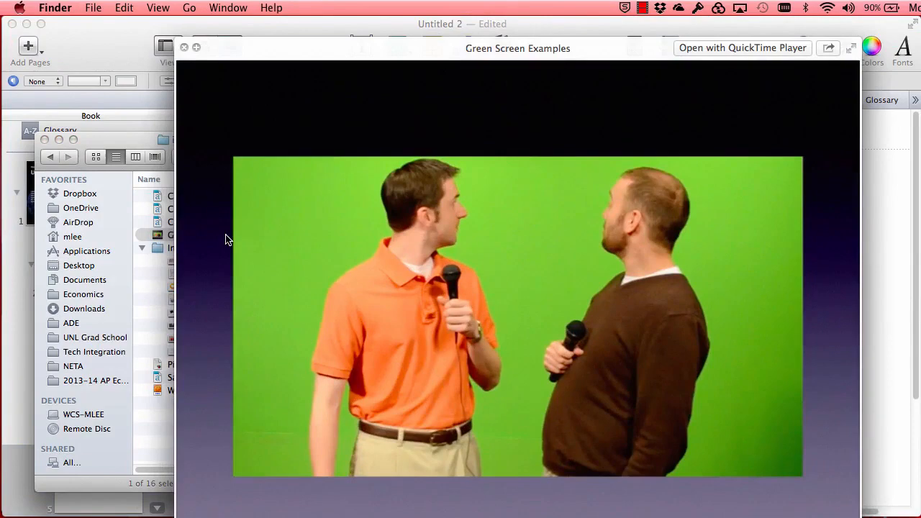
- Close the video preview, place the Green Screen Examples movie on page 5 of the book, and dismiss the Widget inspector
key(space)
drag(226, 234, 726, 351)
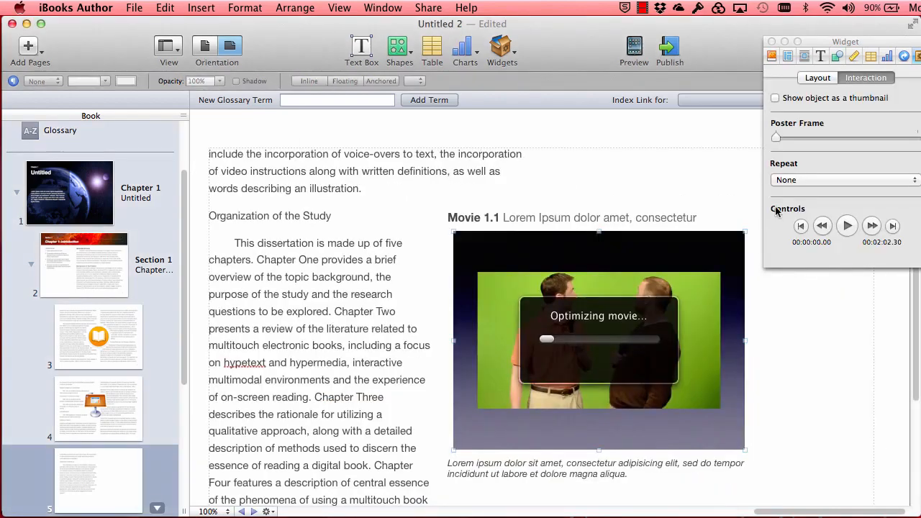
click(771, 41)
- Move the movie with its title and caption into page 5's empty right column, slightly above the middle, and deselect it
drag(642, 265, 785, 253)
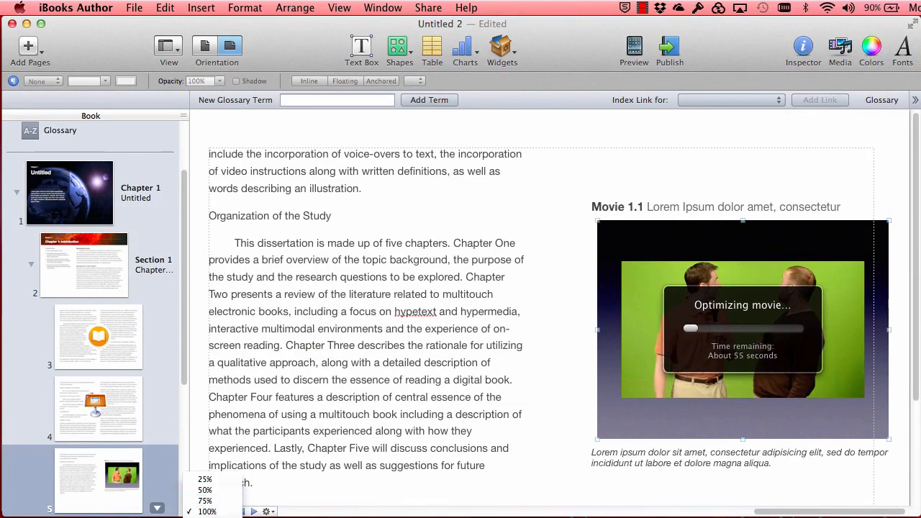
click(205, 500)
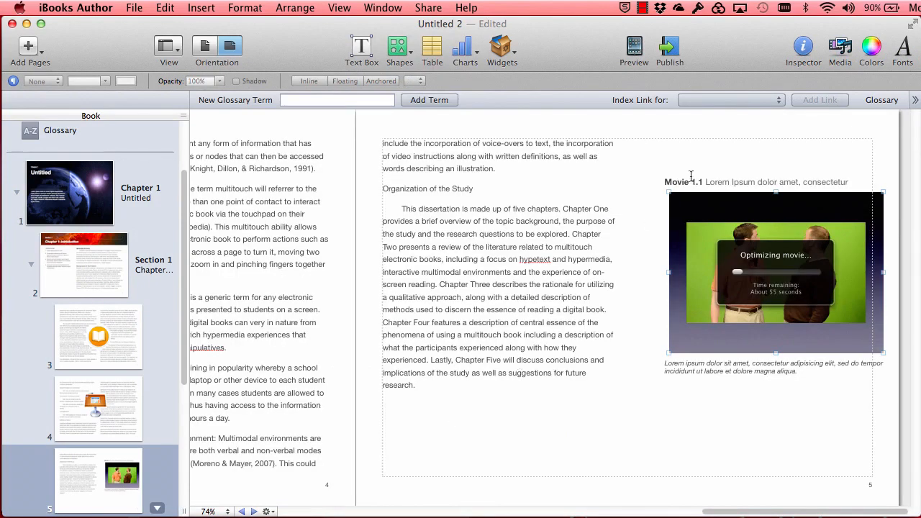
mouse_move(794, 236)
mouse_down()
mouse_move(779, 169)
mouse_move(788, 225)
mouse_up()
click(685, 432)
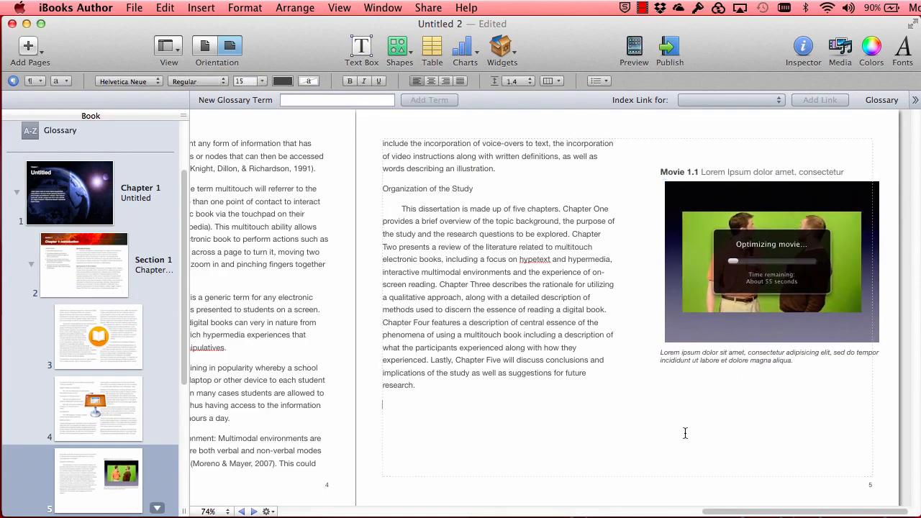
- Look back through pages 2 to 5 to examine how the images and movie sit among the text
scroll(508, 380, left, 10)
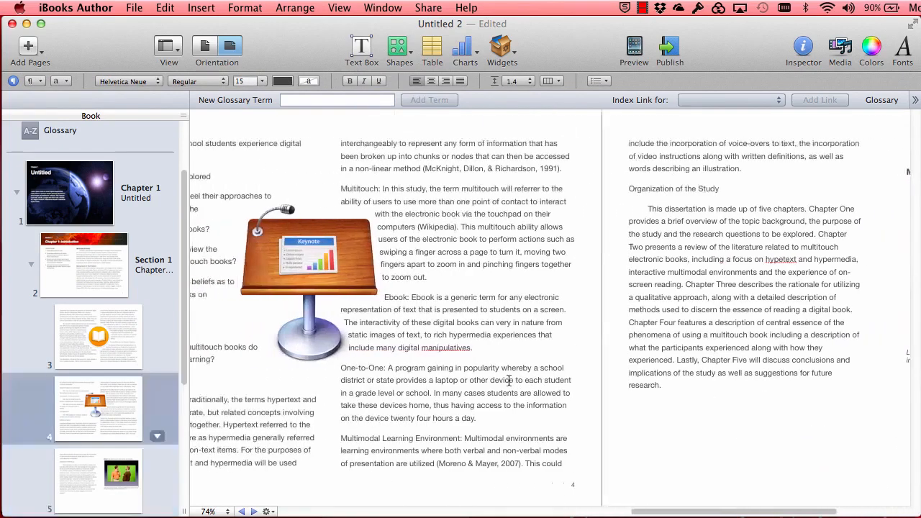
scroll(509, 380, left, 10)
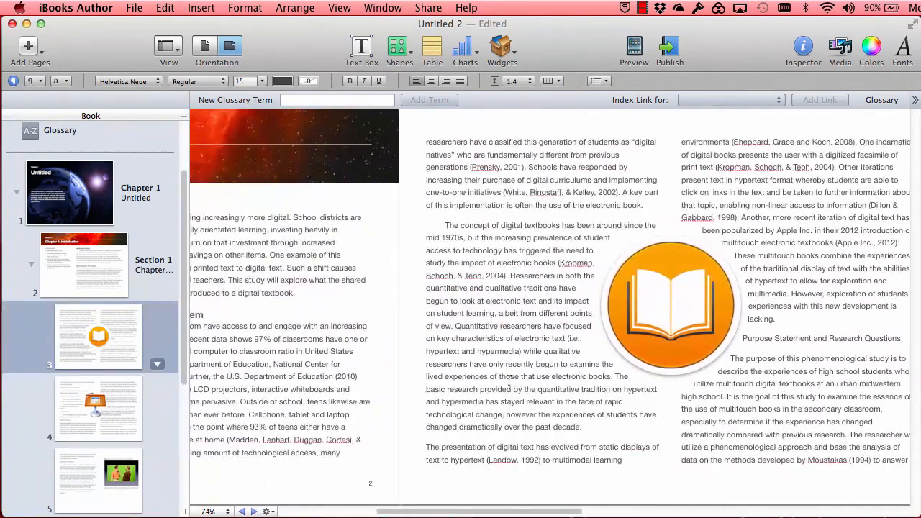
scroll(508, 380, right, 10)
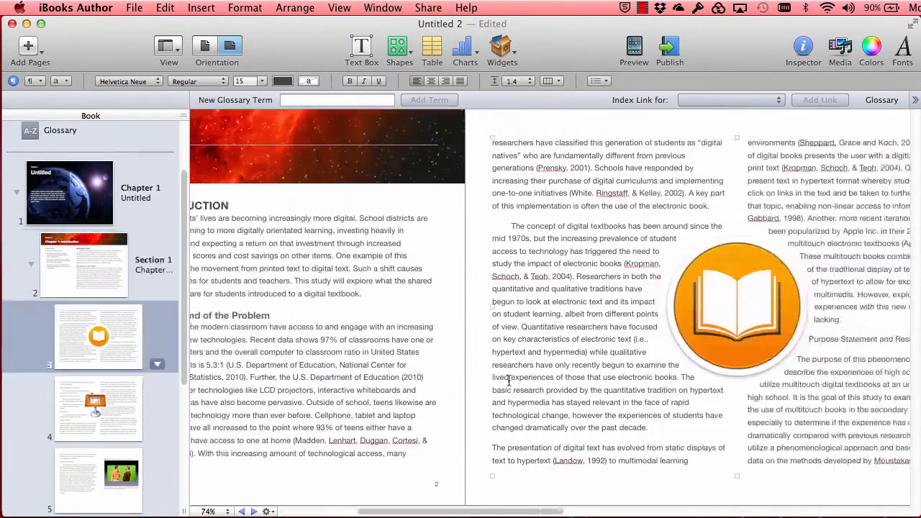
scroll(509, 380, right, 10)
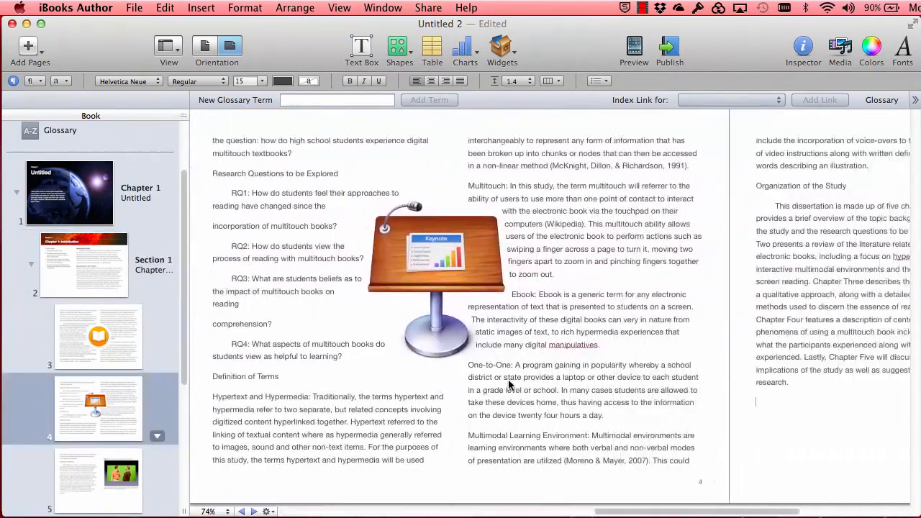